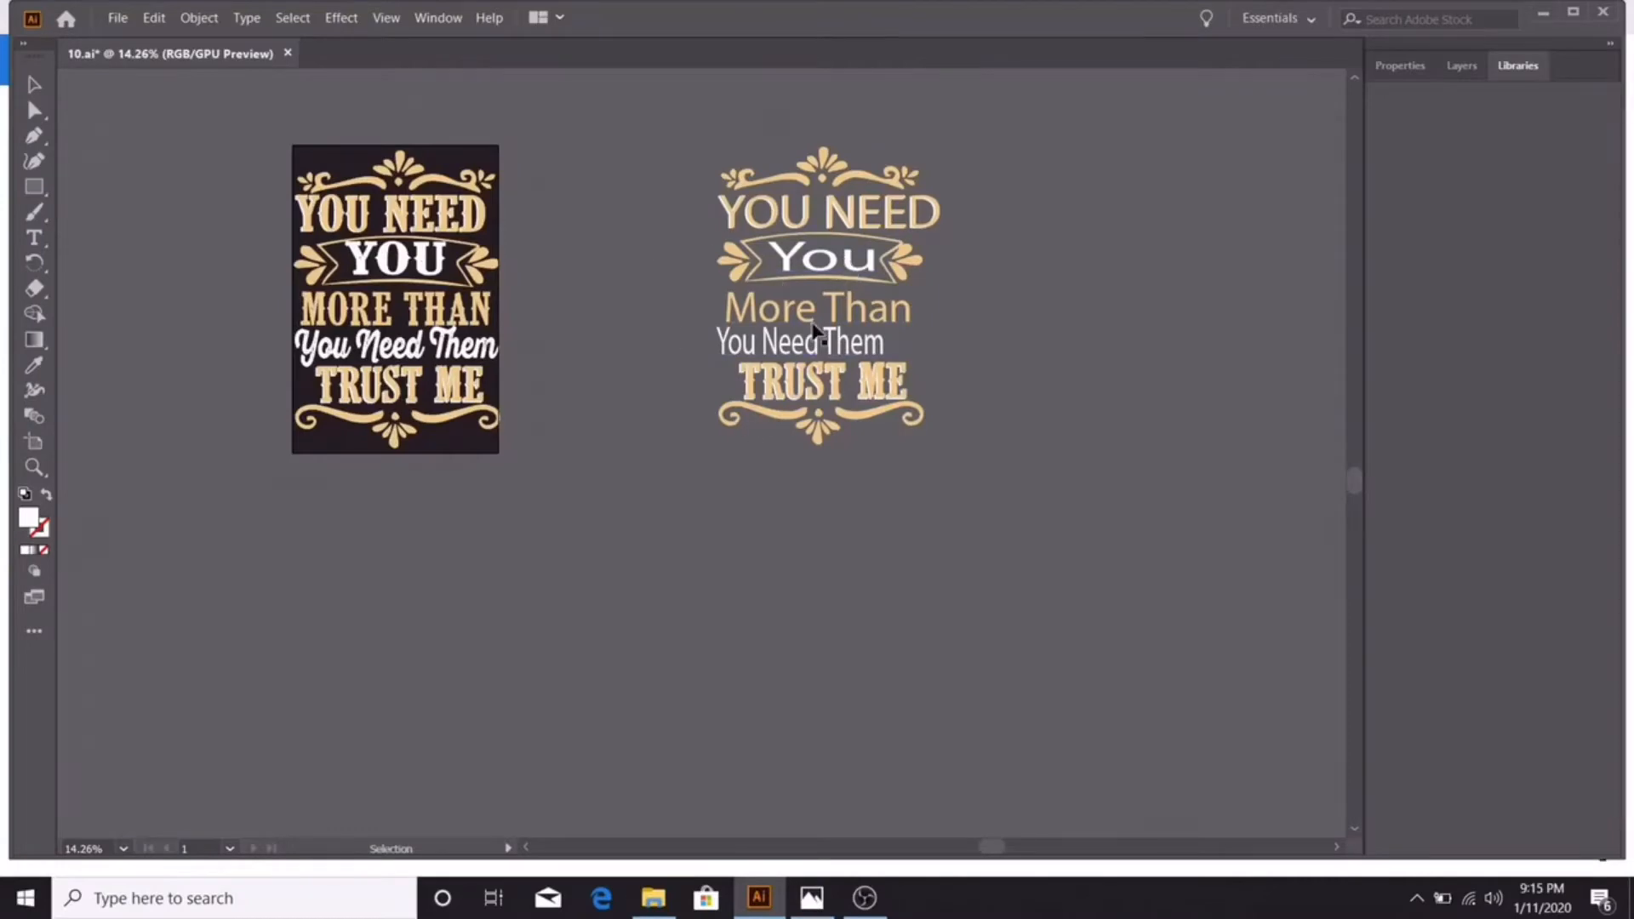
Ungroup the copy of the lettering design beside the artboard
left_click(728, 228)
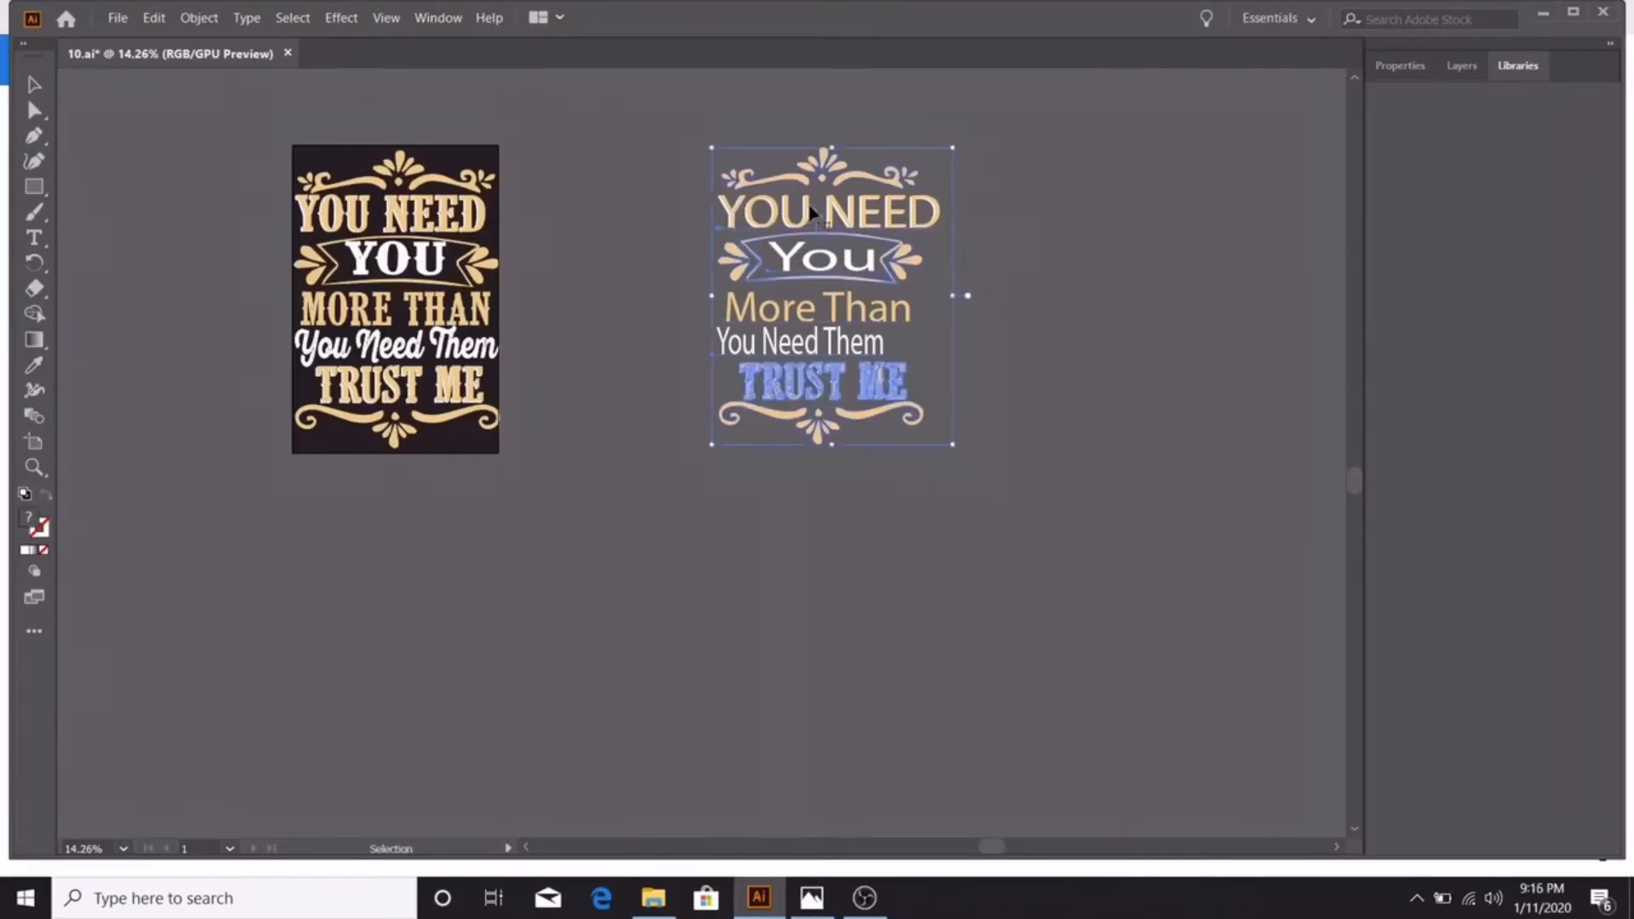
right_click(870, 244)
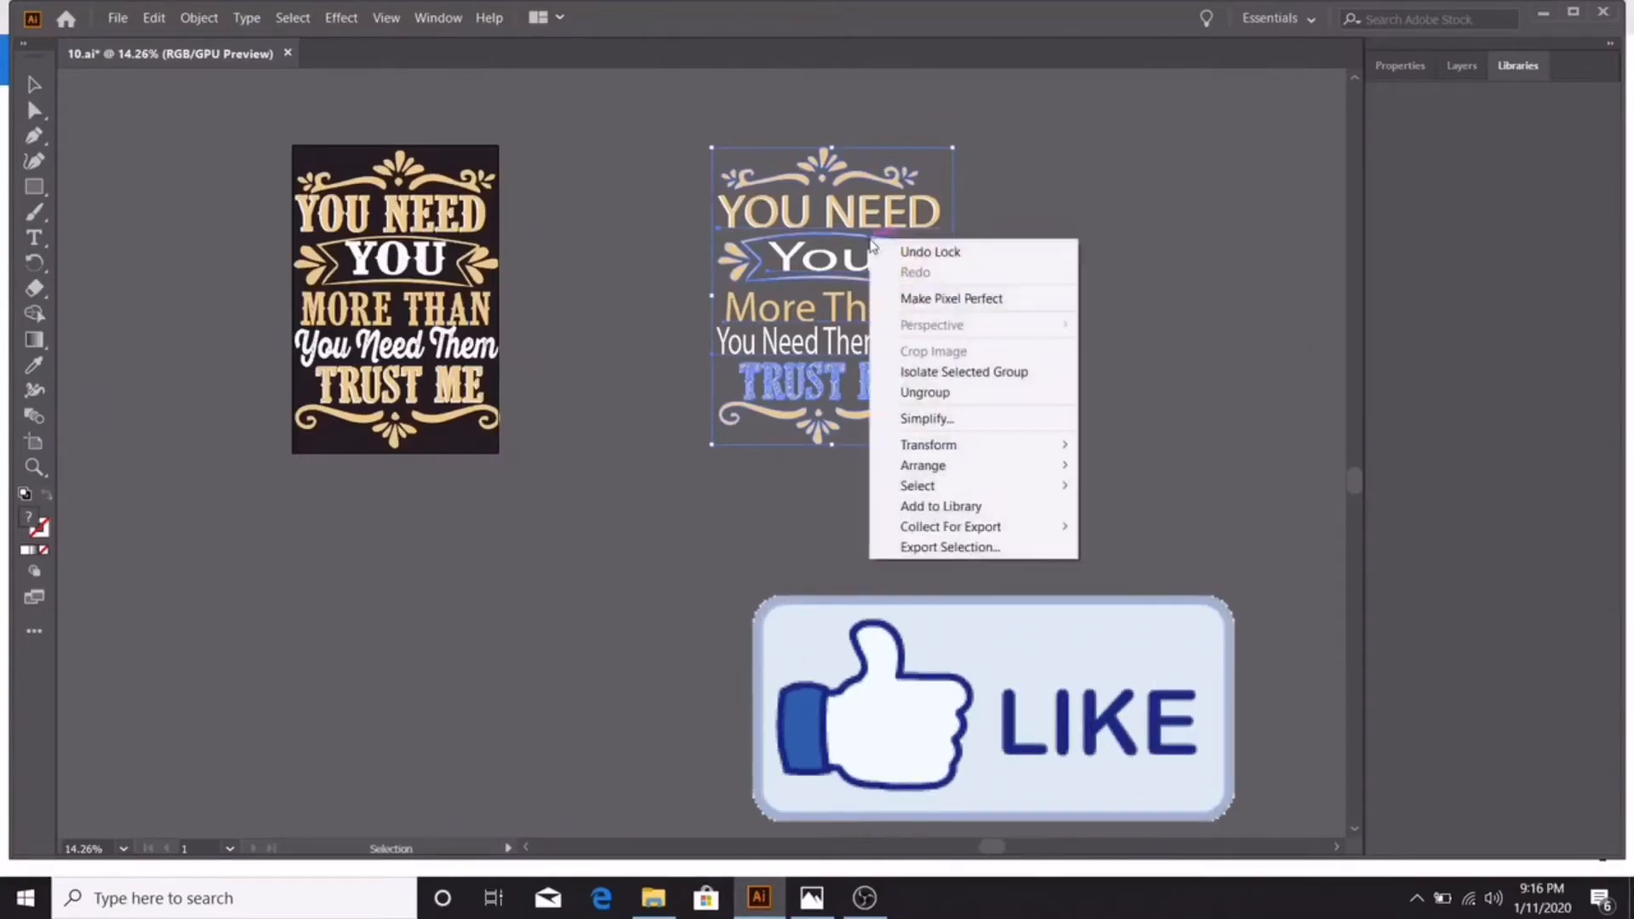
left_click(1015, 400)
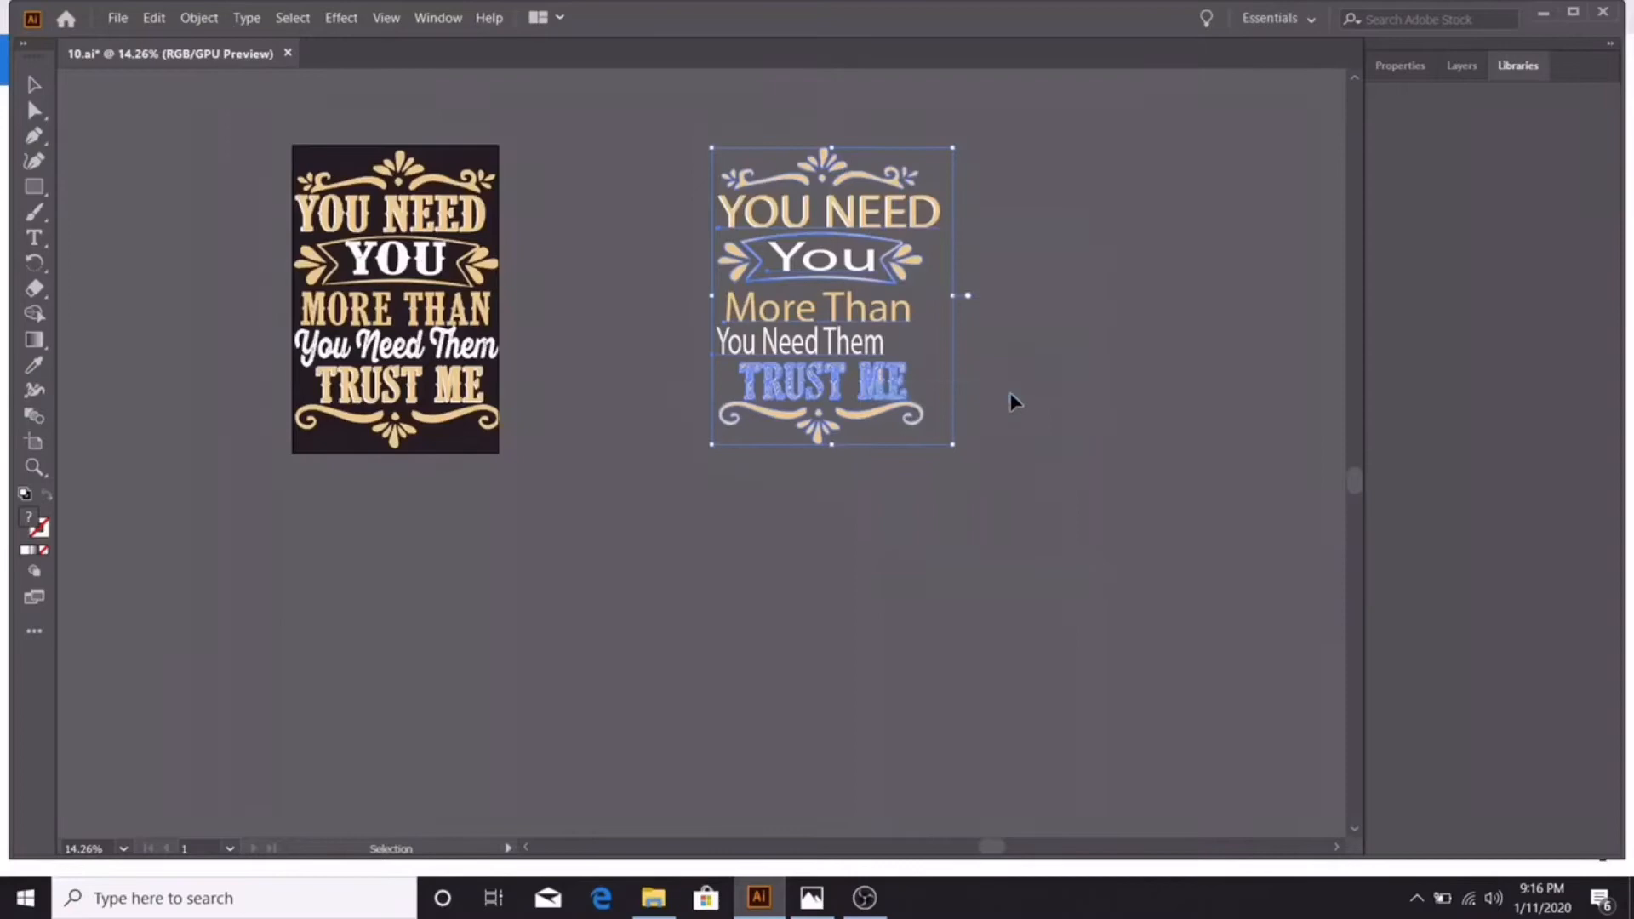
left_click(945, 296)
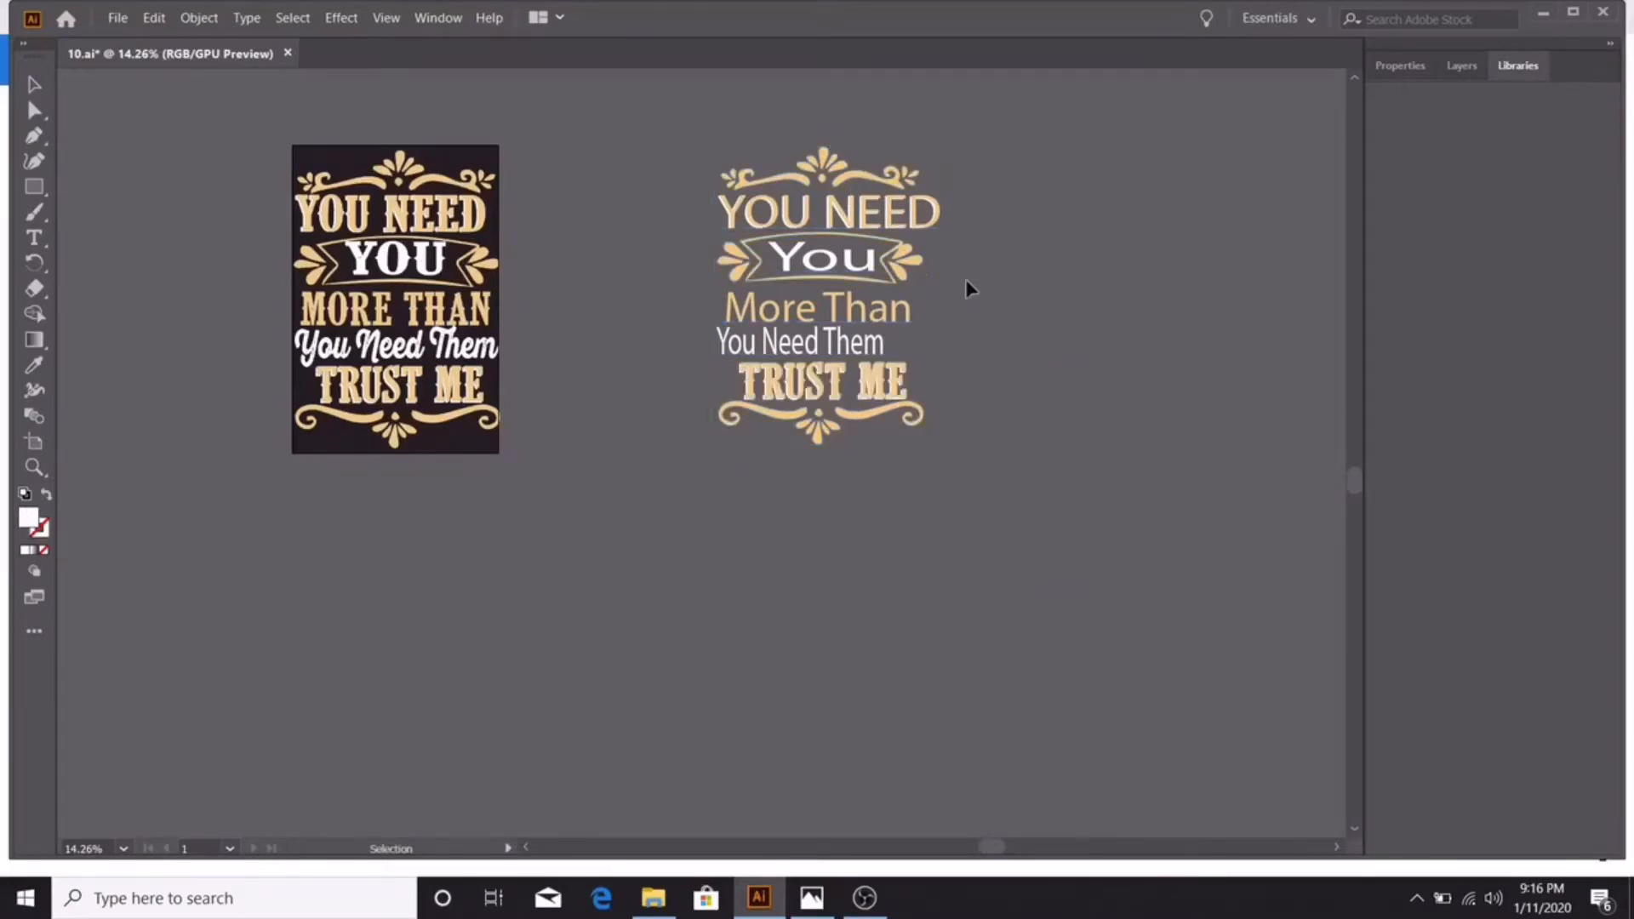
Isolate the YOU NEED heading group in the design copy and delete the gold text lying over the white text
double_click(916, 223)
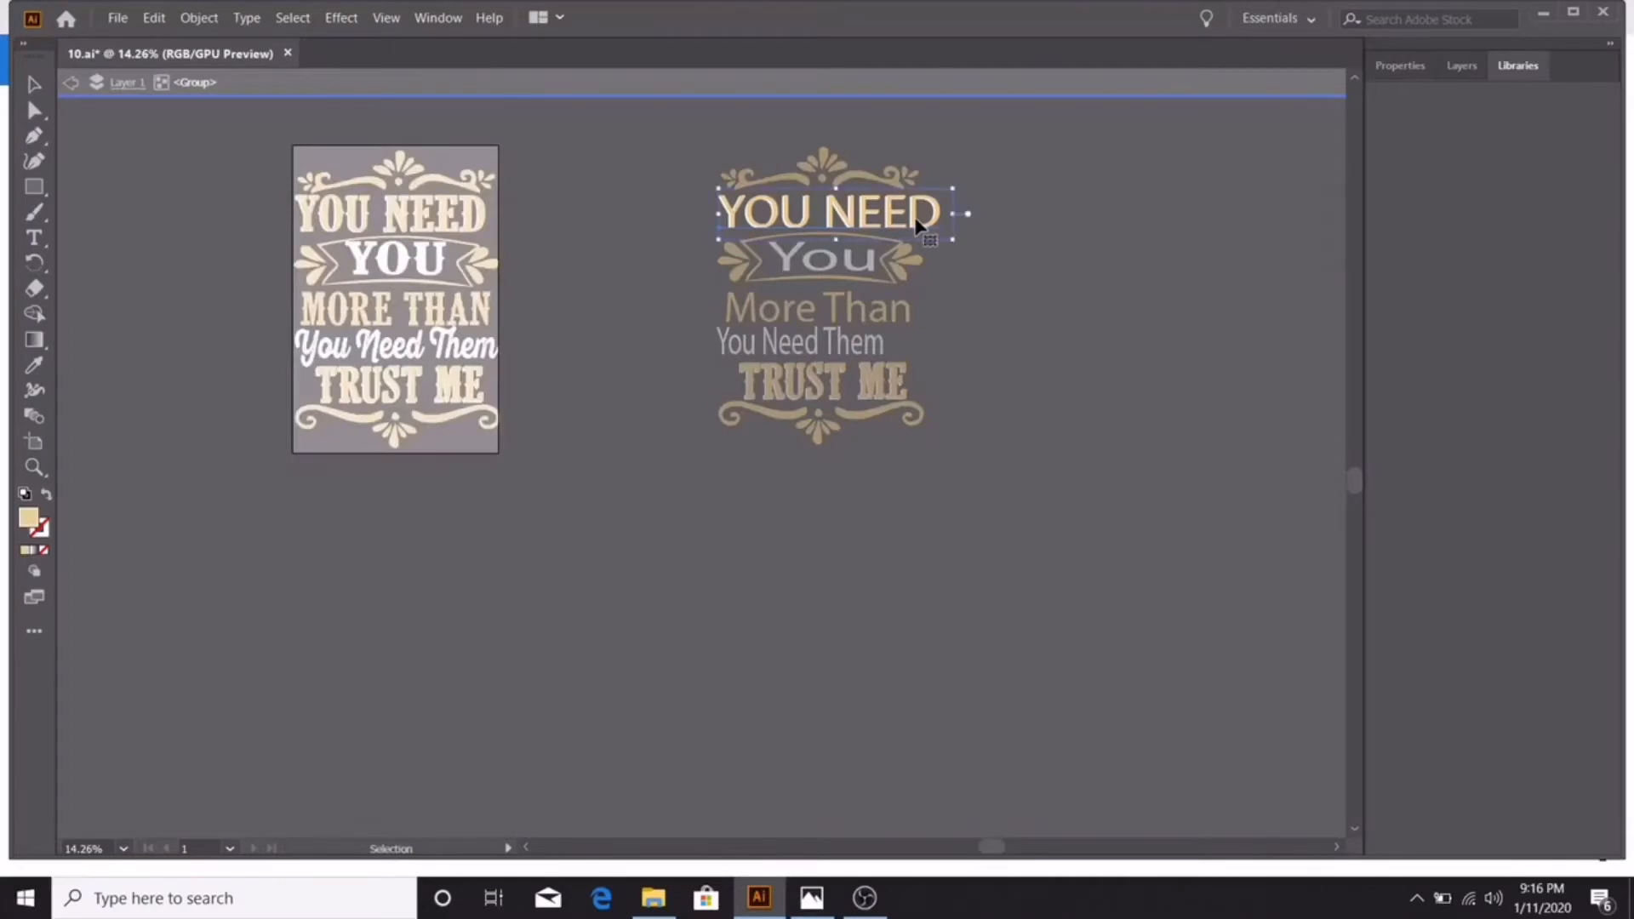
double_click(916, 223)
left_click(916, 223)
triple_click(916, 223)
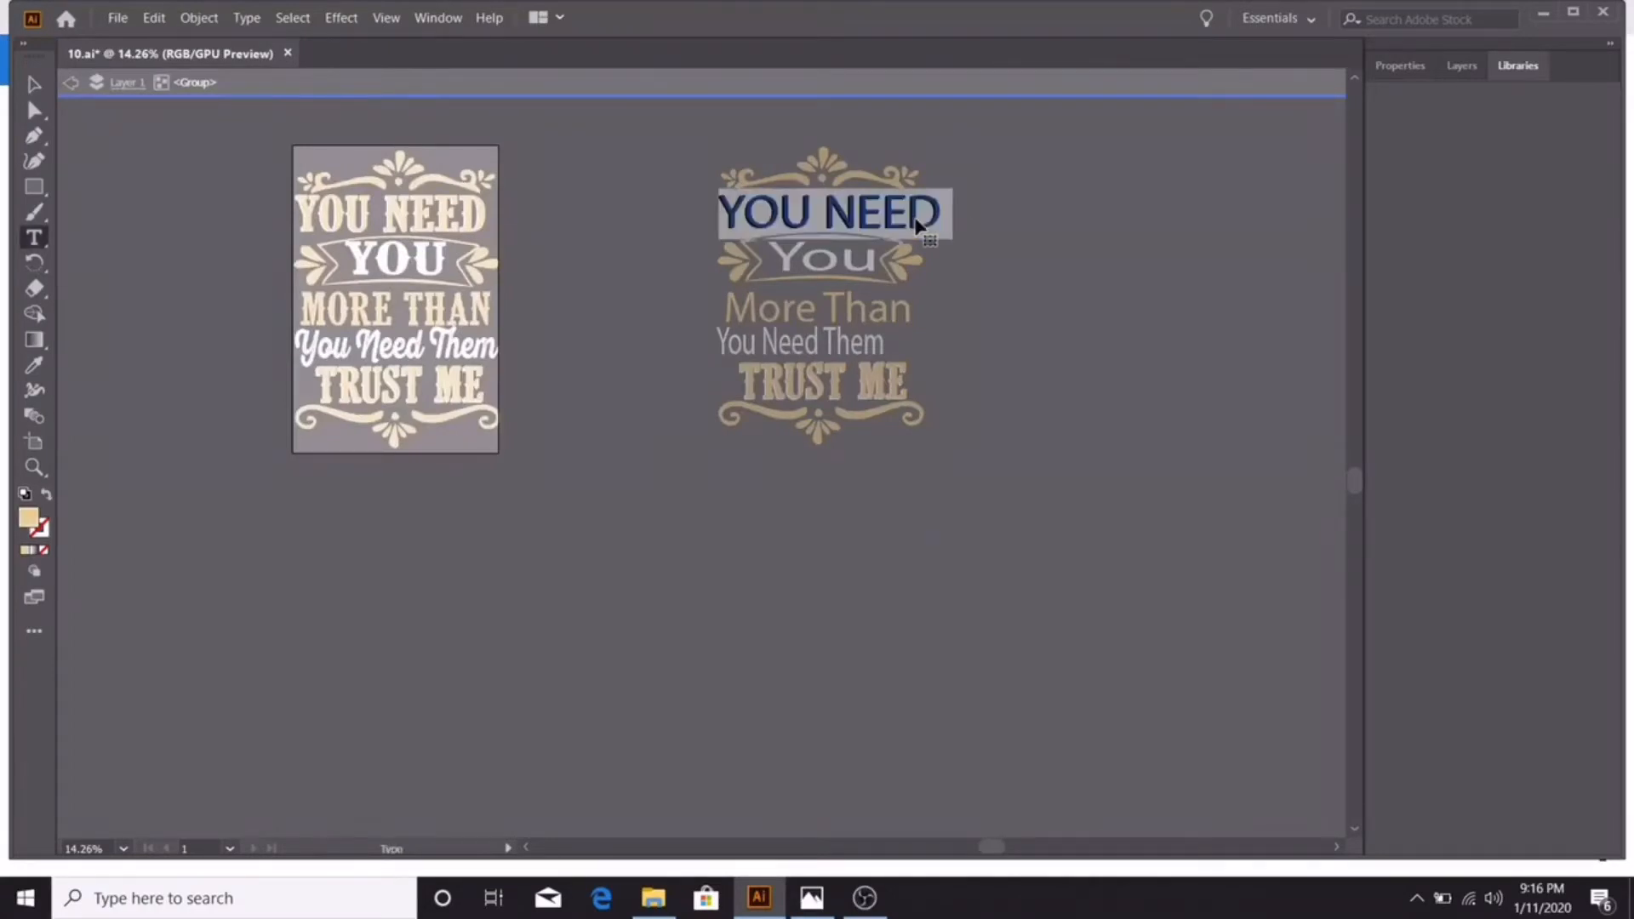
left_click(970, 291)
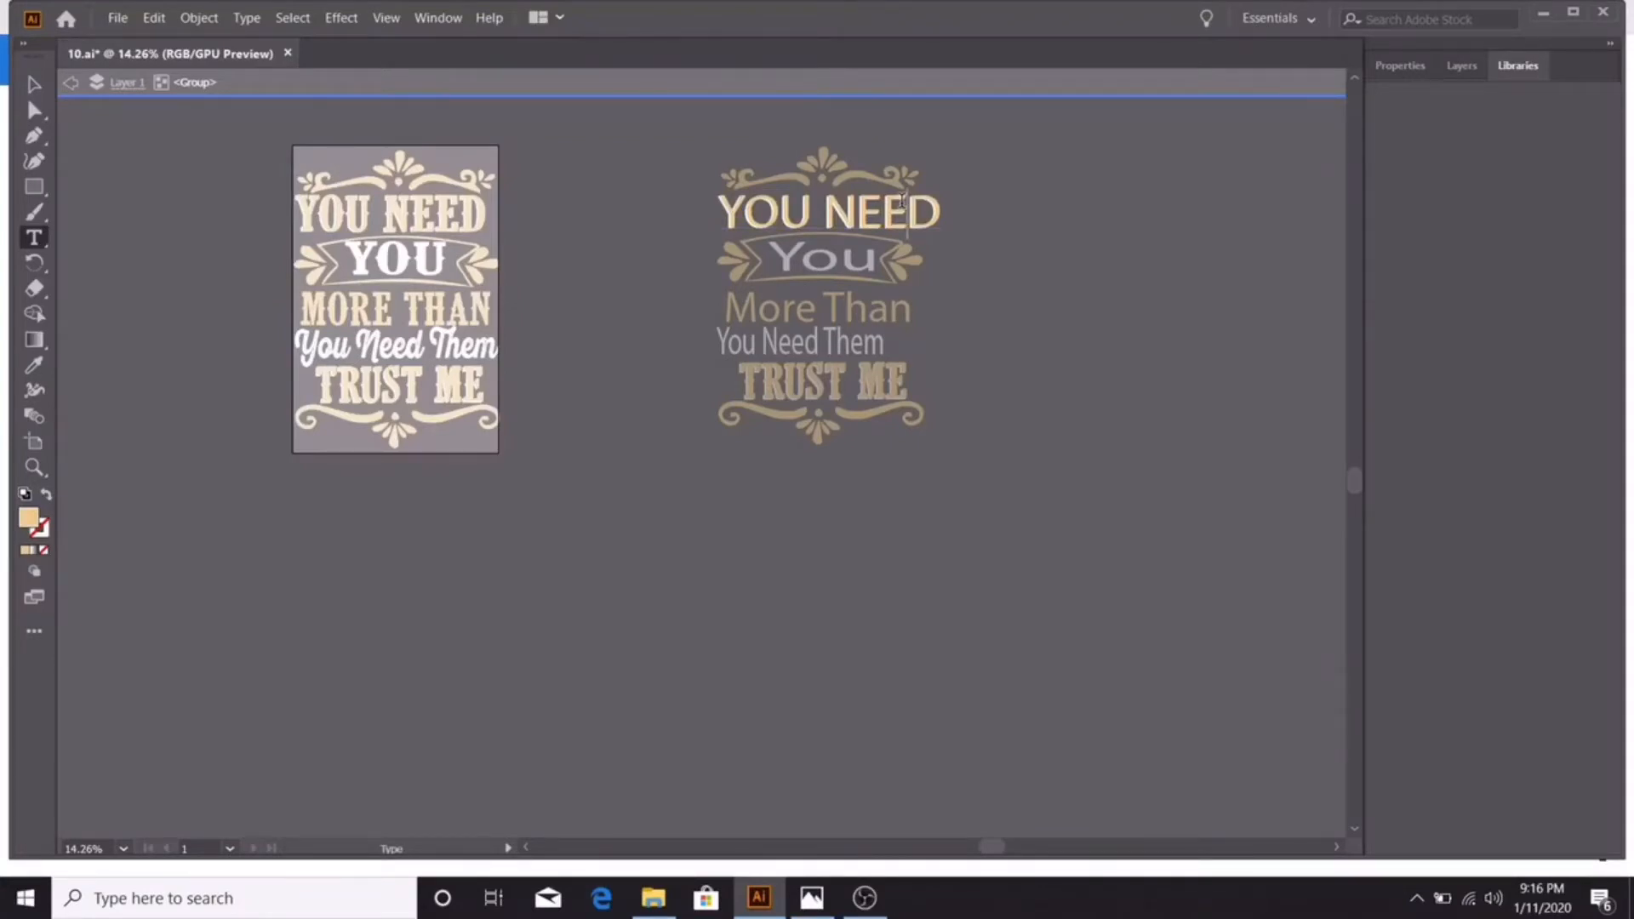
key("Left")
key("Left")
key("Left")
key("Left")
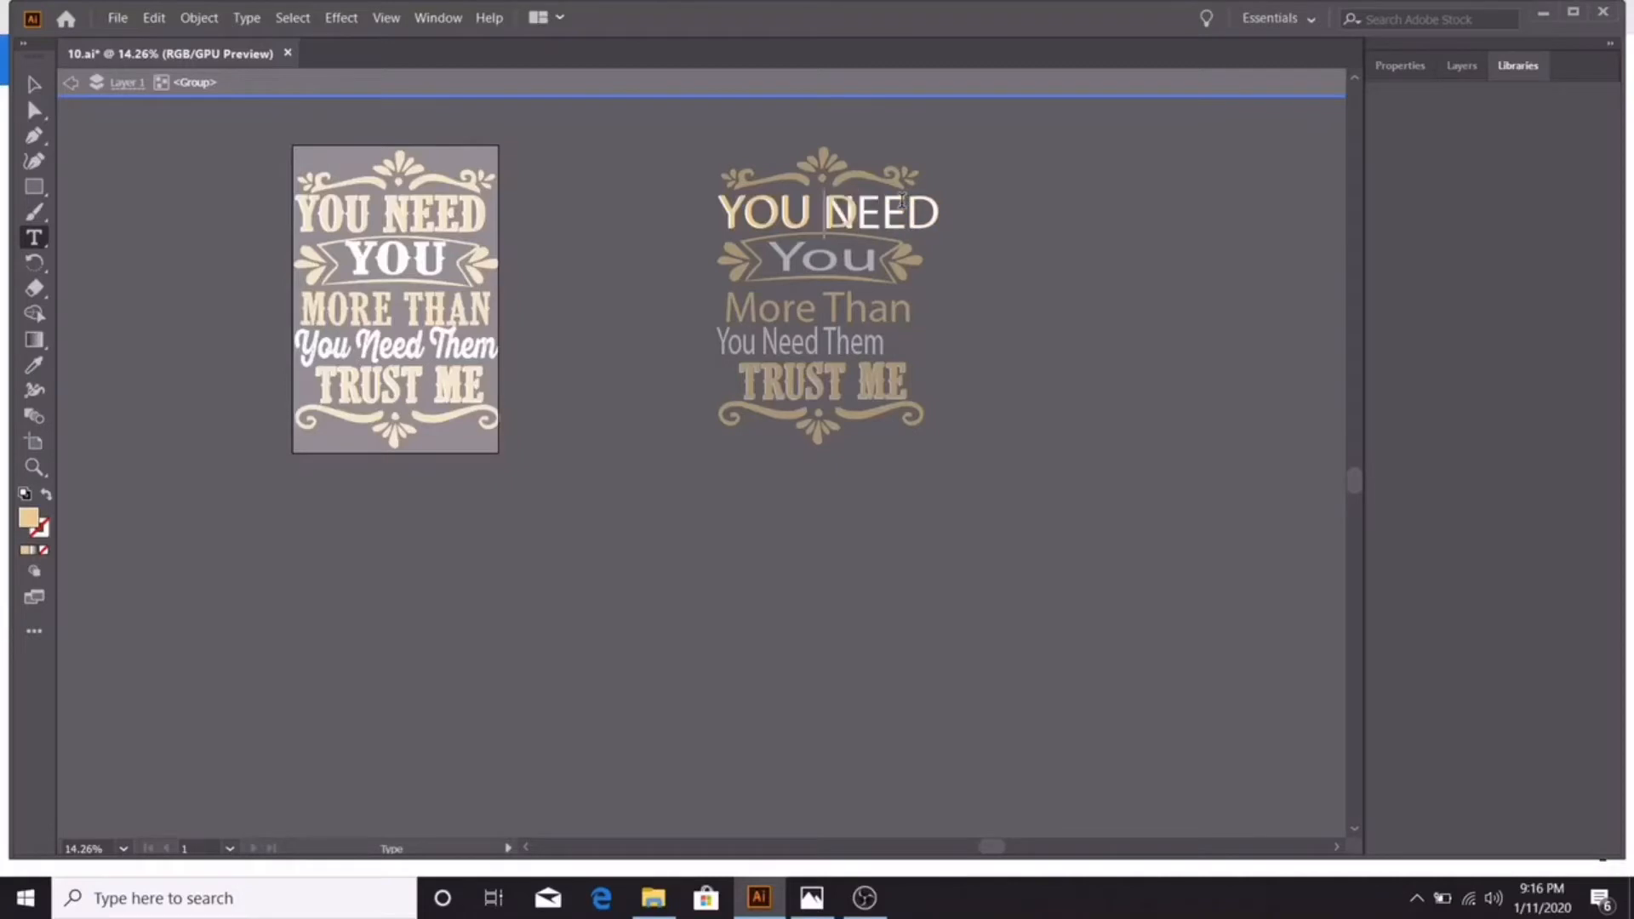
key("BackSpace")
type("D")
key("Right")
key("Left")
key("BackSpace")
type("U")
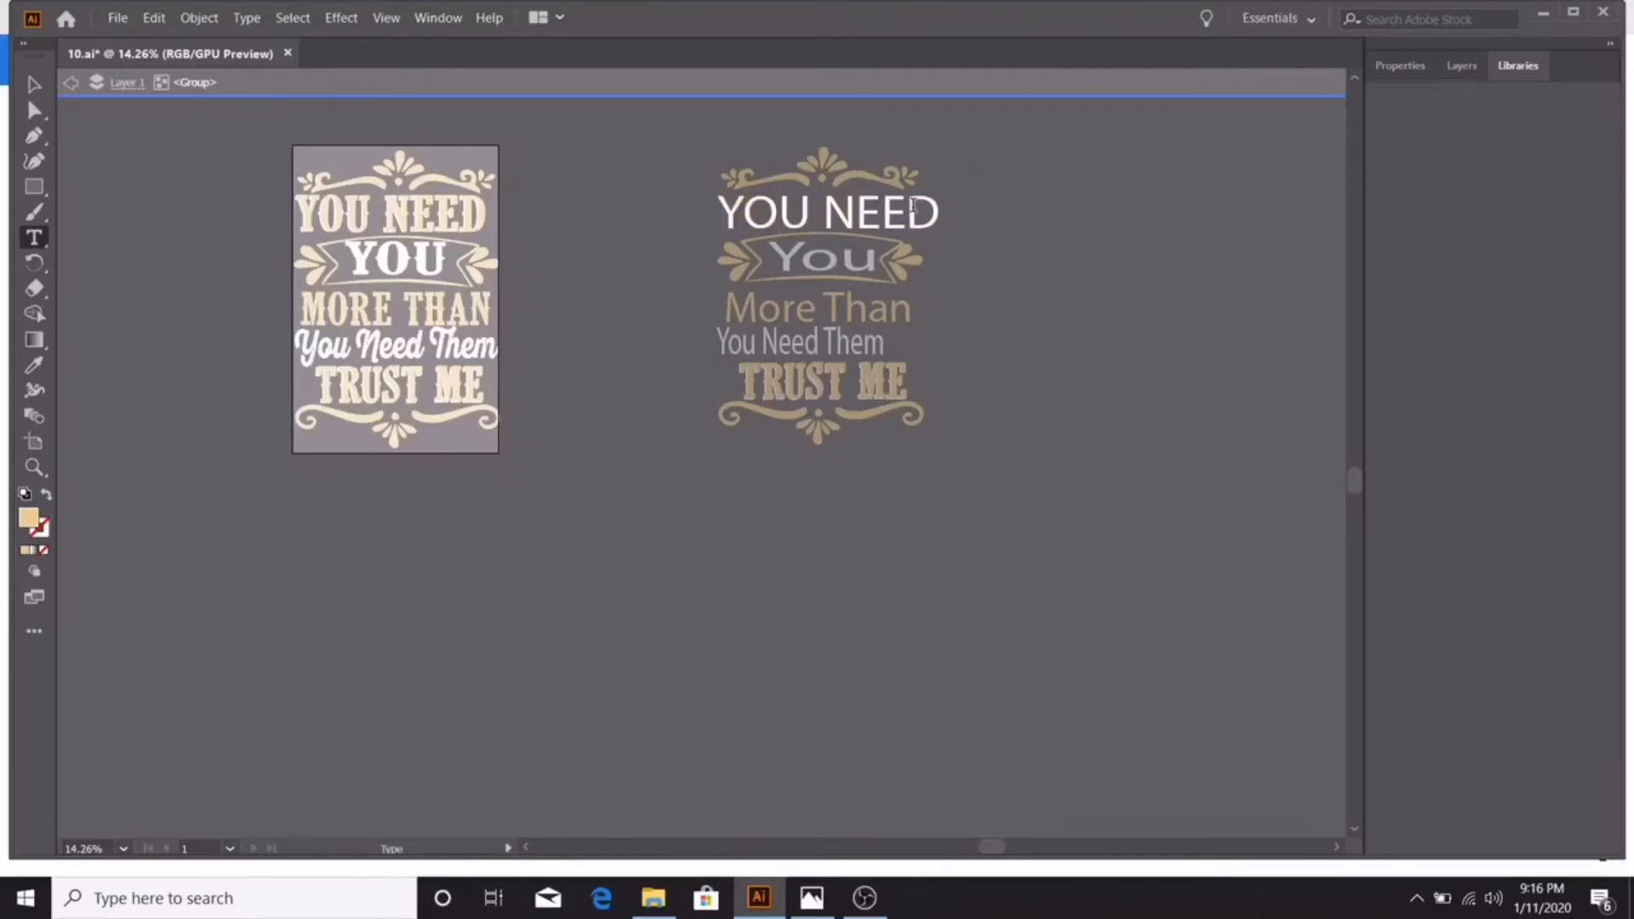
Replace the white YOU NEED heading text with "NEW ERA"
left_click(940, 212)
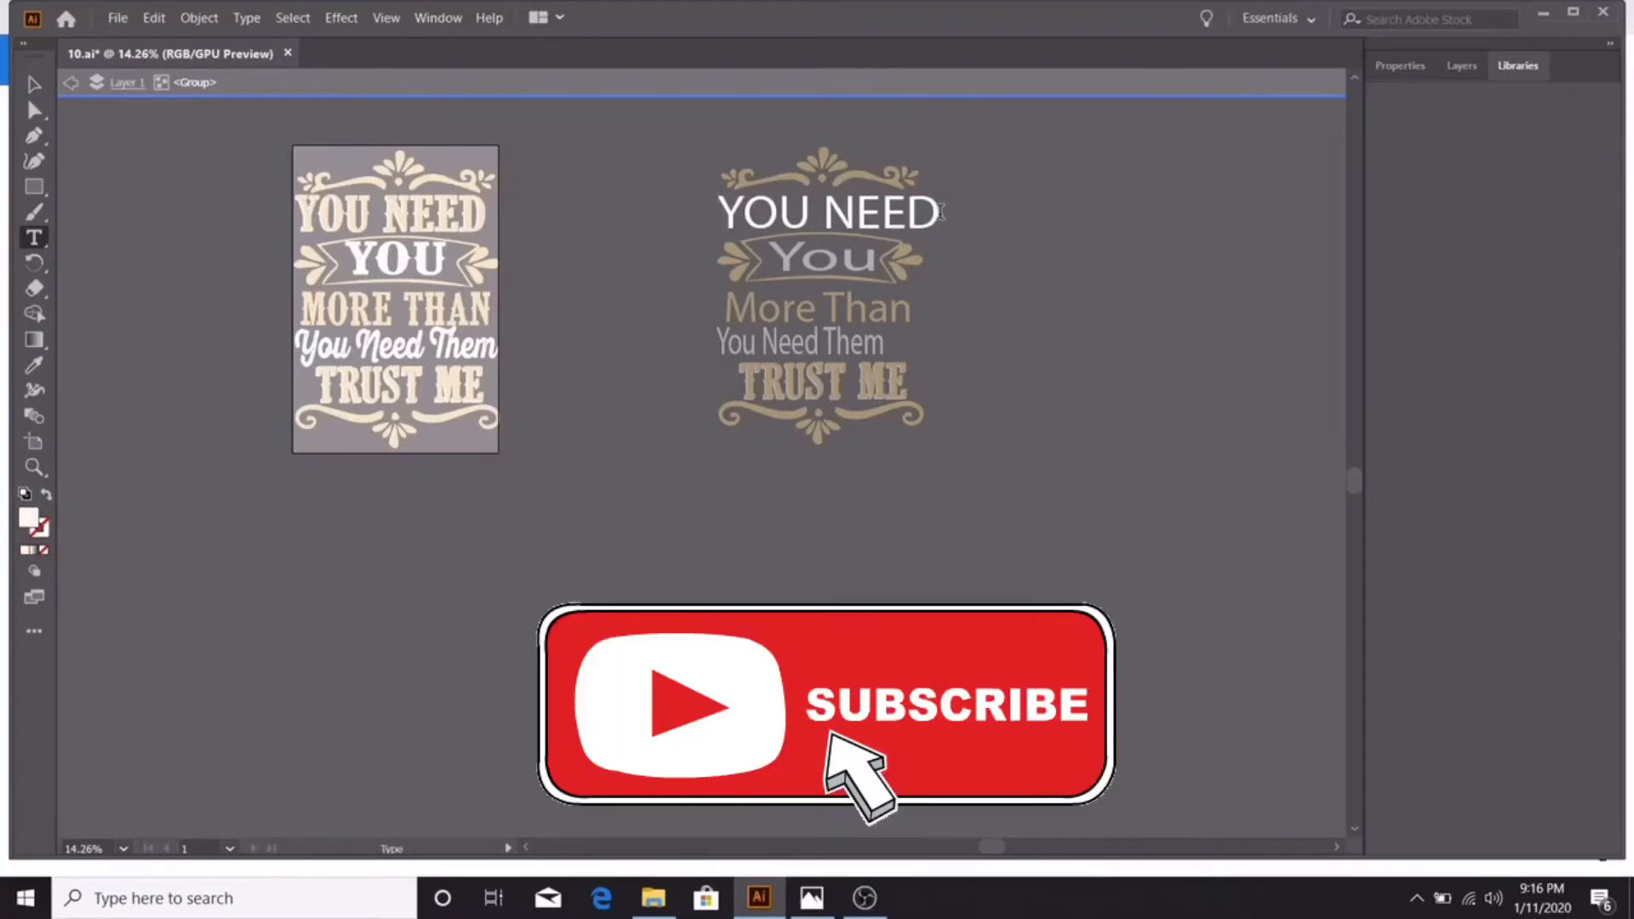
key("BackSpace")
key("BackSpace")
key("BackSpace")
key("BackSpace")
key("BackSpace")
key("BackSpace")
key("BackSpace")
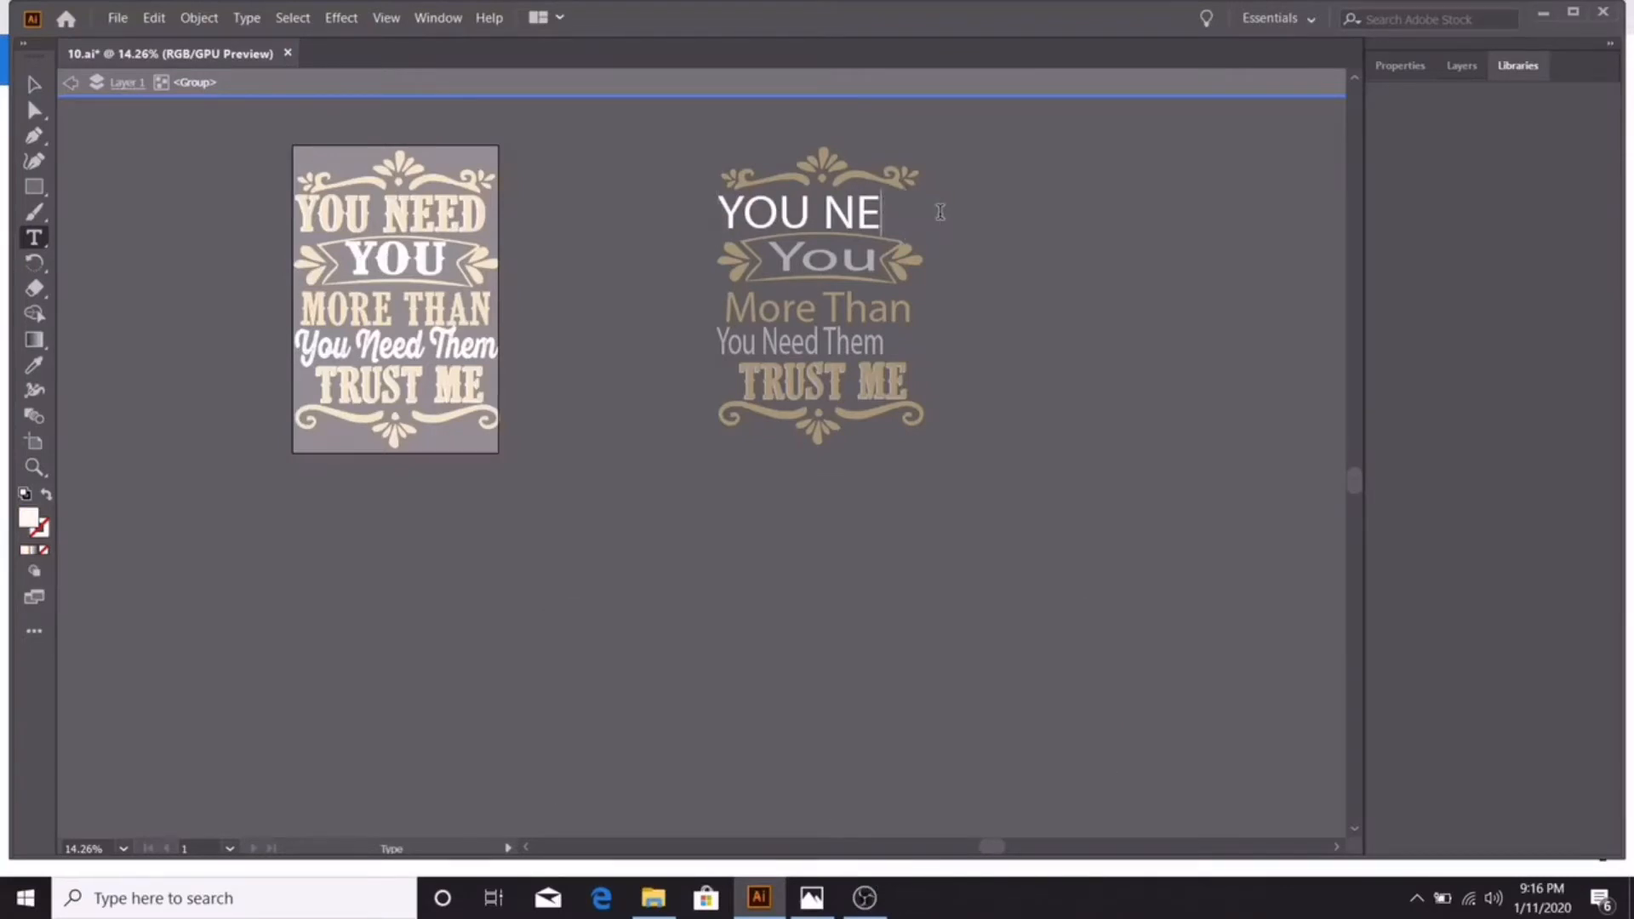
key("BackSpace")
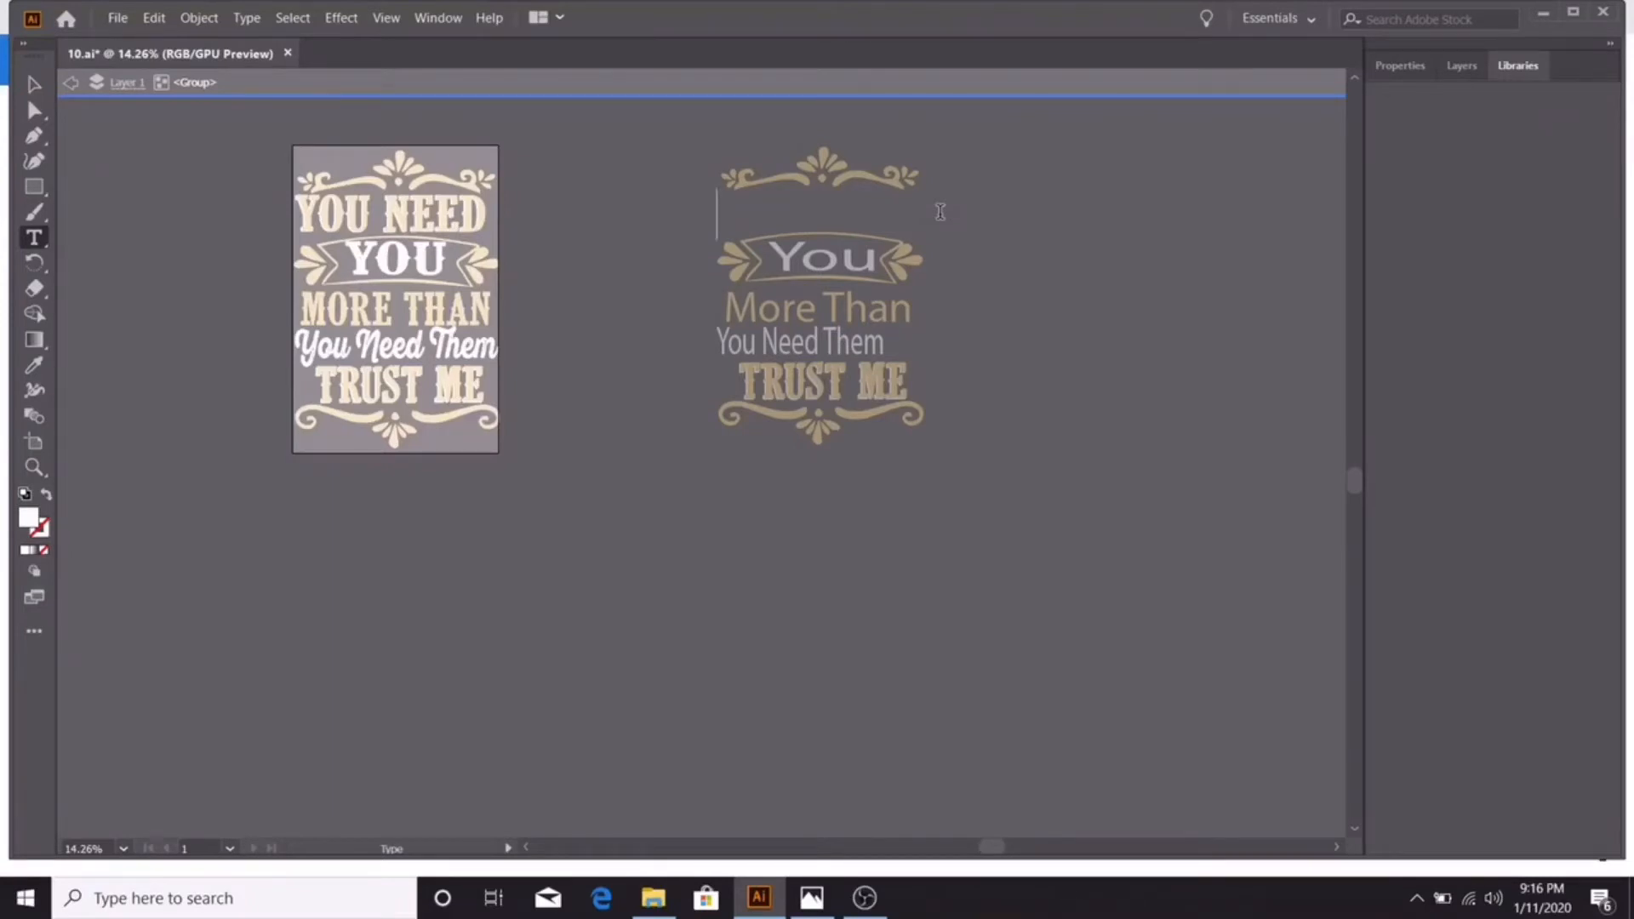
type("NEW")
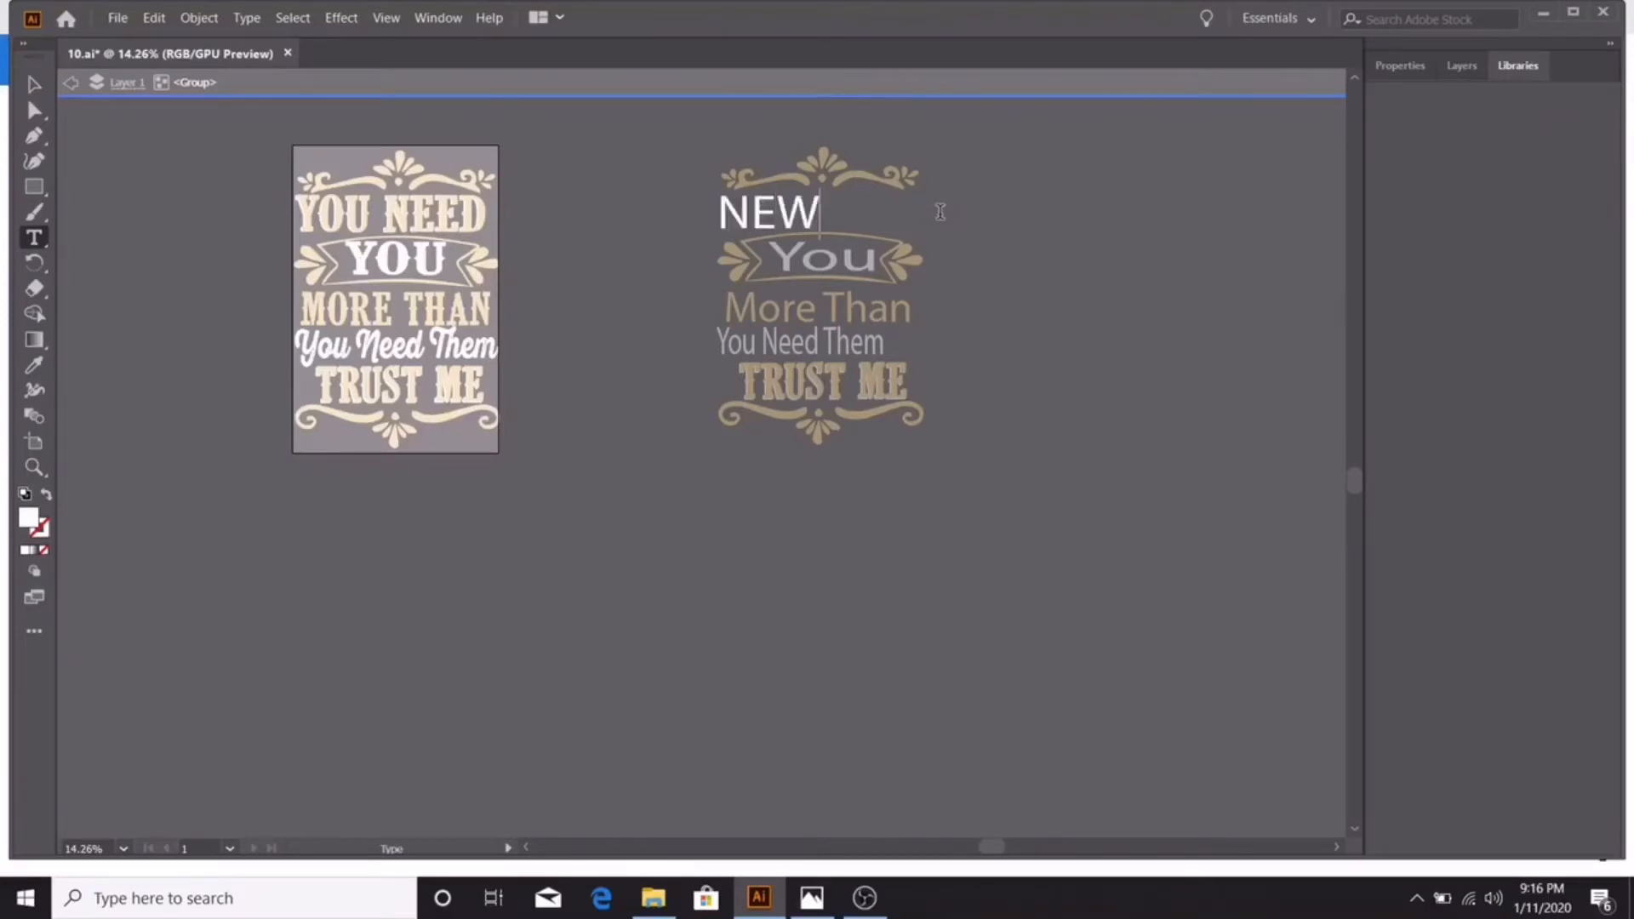
type(" ERA")
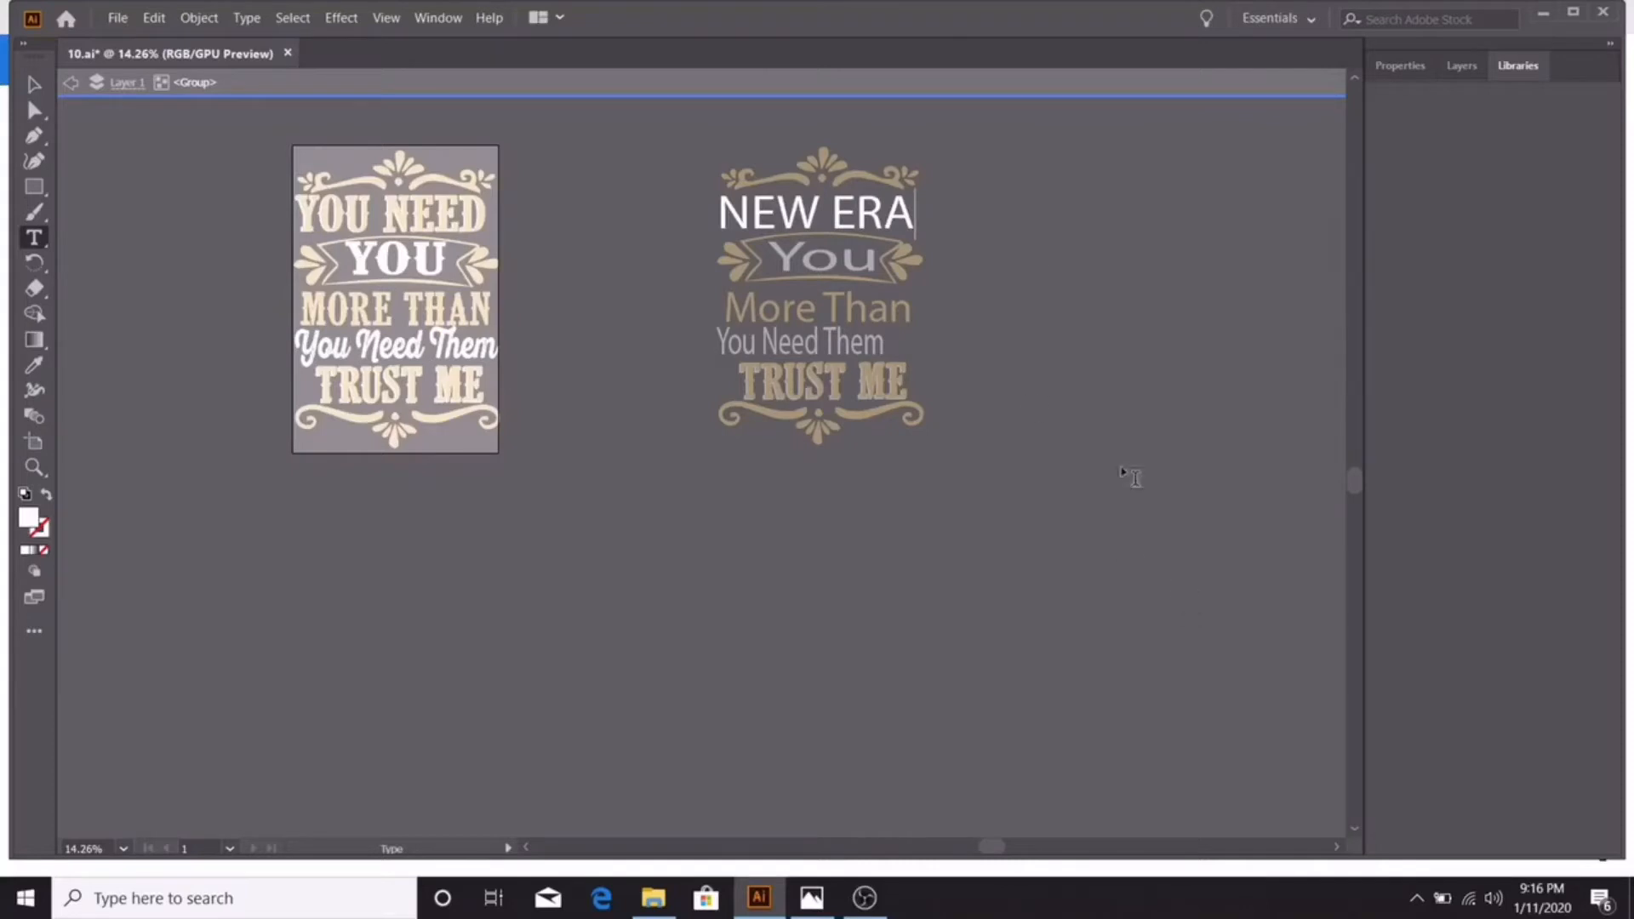
Shift and slightly widen the NEW ERA heading beneath the upper ornament, and leave group isolation
left_click(33, 86)
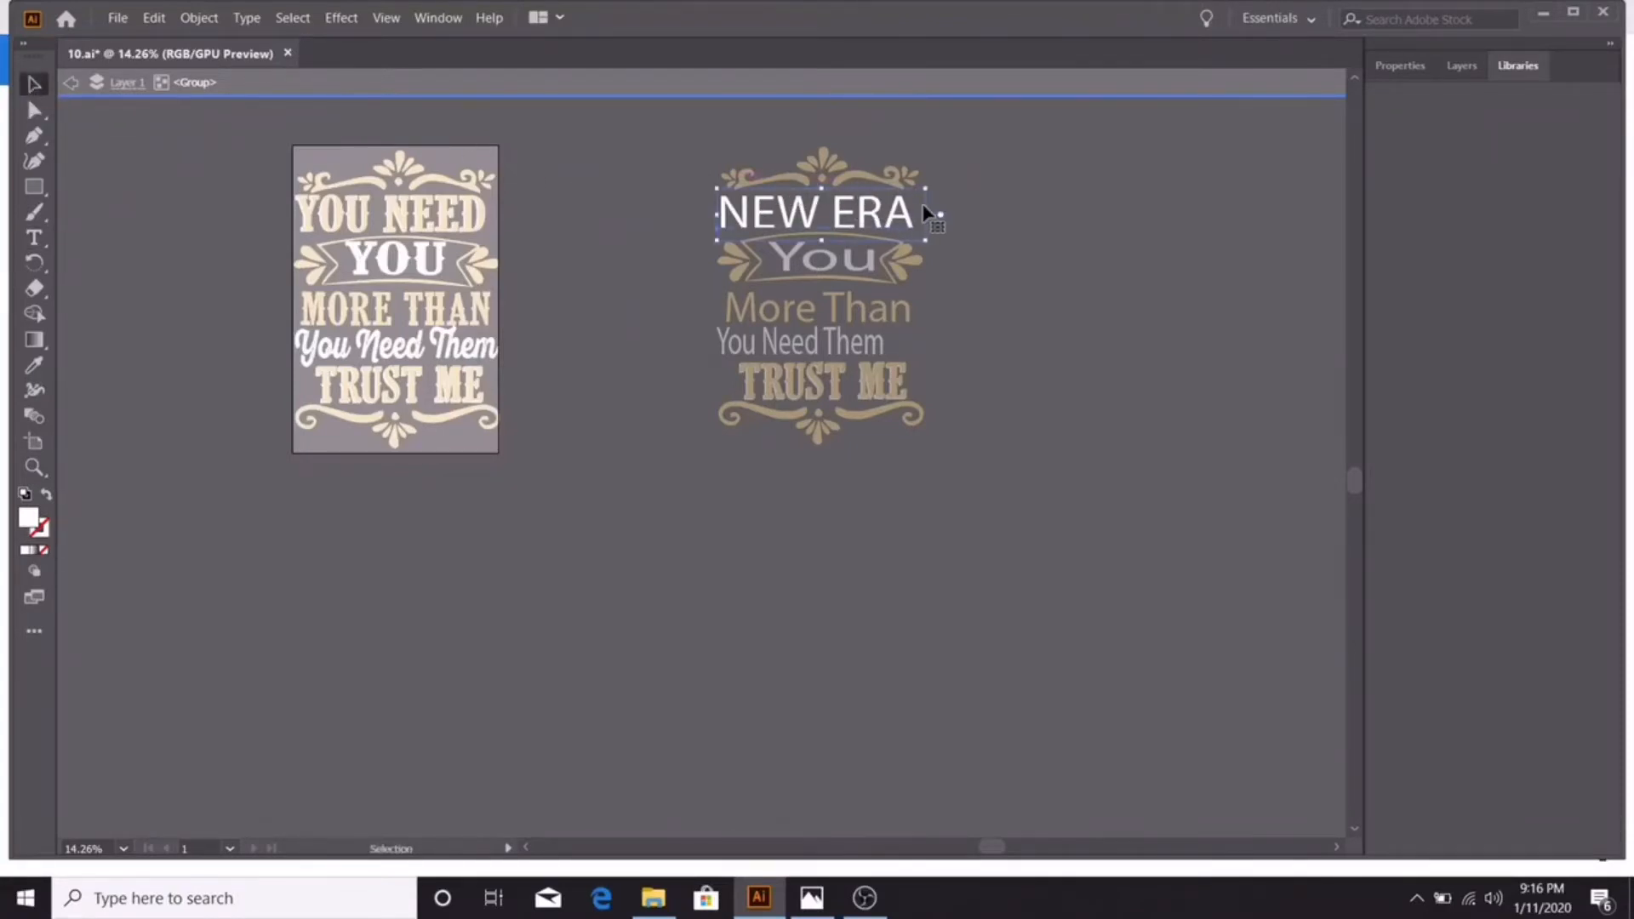
left_click_drag(928, 212, 834, 216)
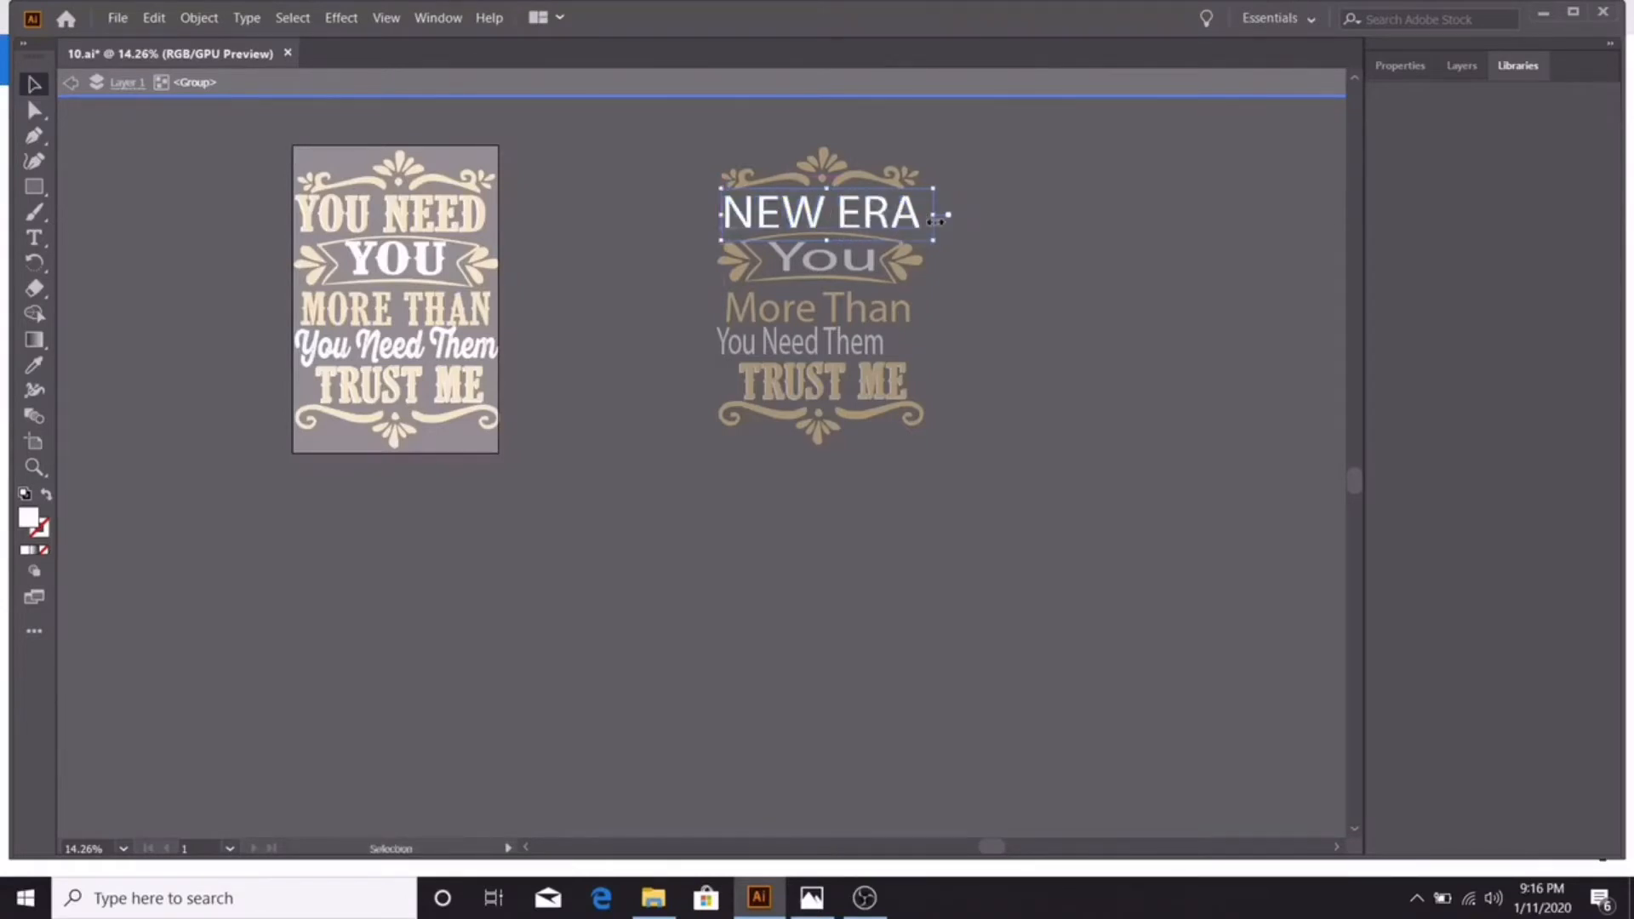
left_click(974, 293)
key("Escape")
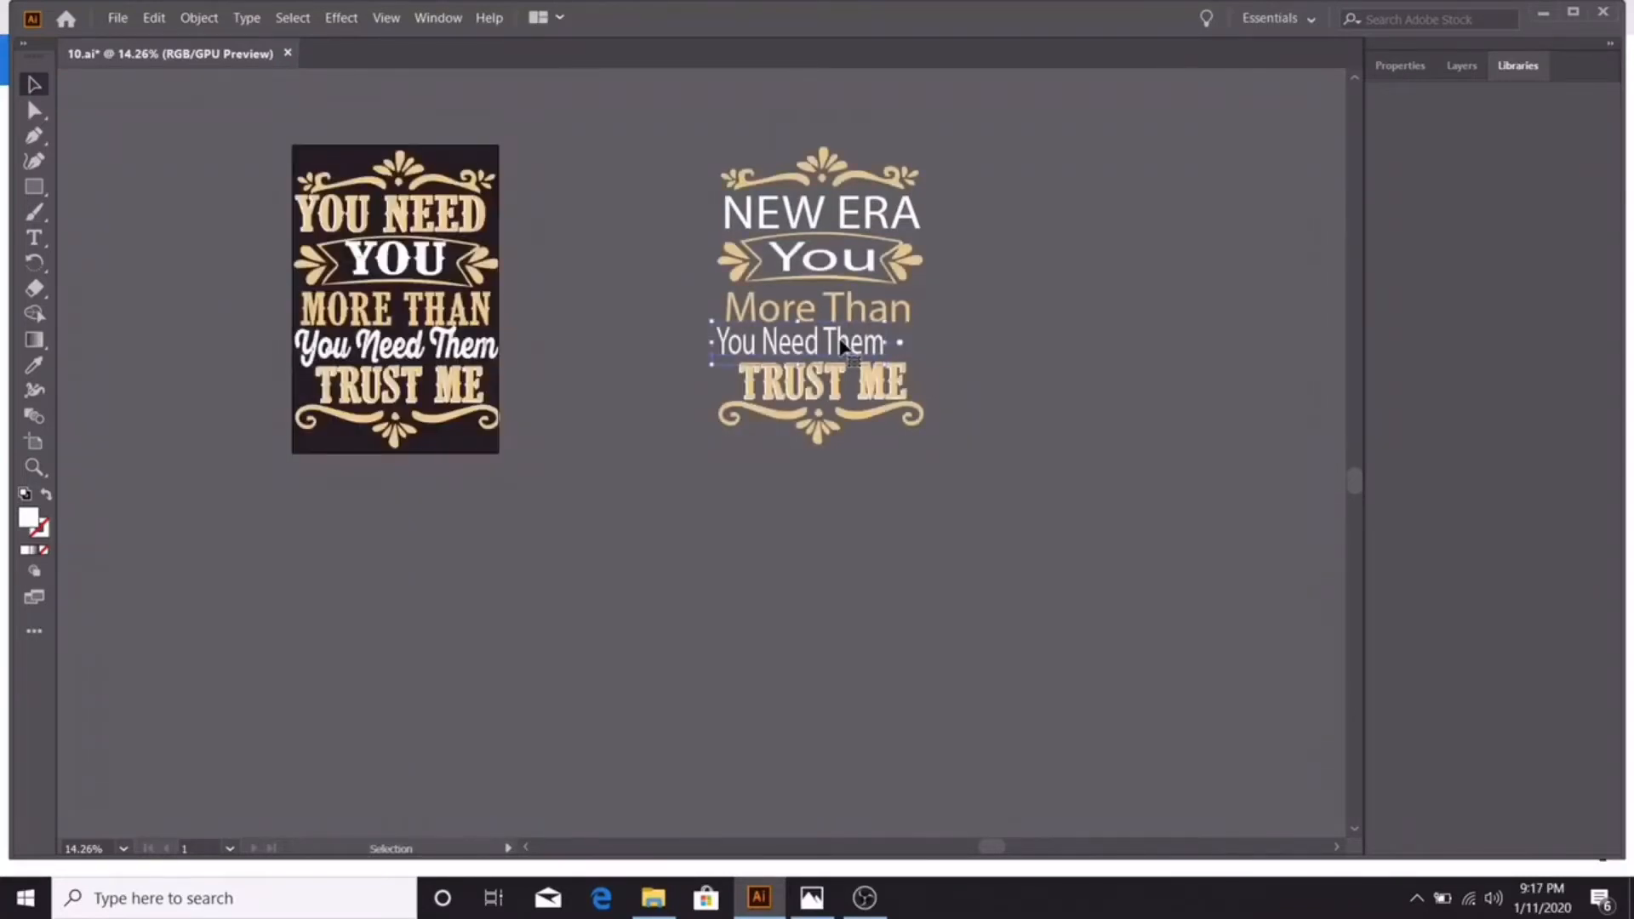
Replace the "You Need Them" line in the design copy with "GEARS"
key("t")
left_click(839, 340)
key("BackSpace")
key("BackSpace")
key("BackSpace")
key("BackSpace")
key("BackSpace")
key("BackSpace")
key("BackSpace")
key("BackSpace")
key("BackSpace")
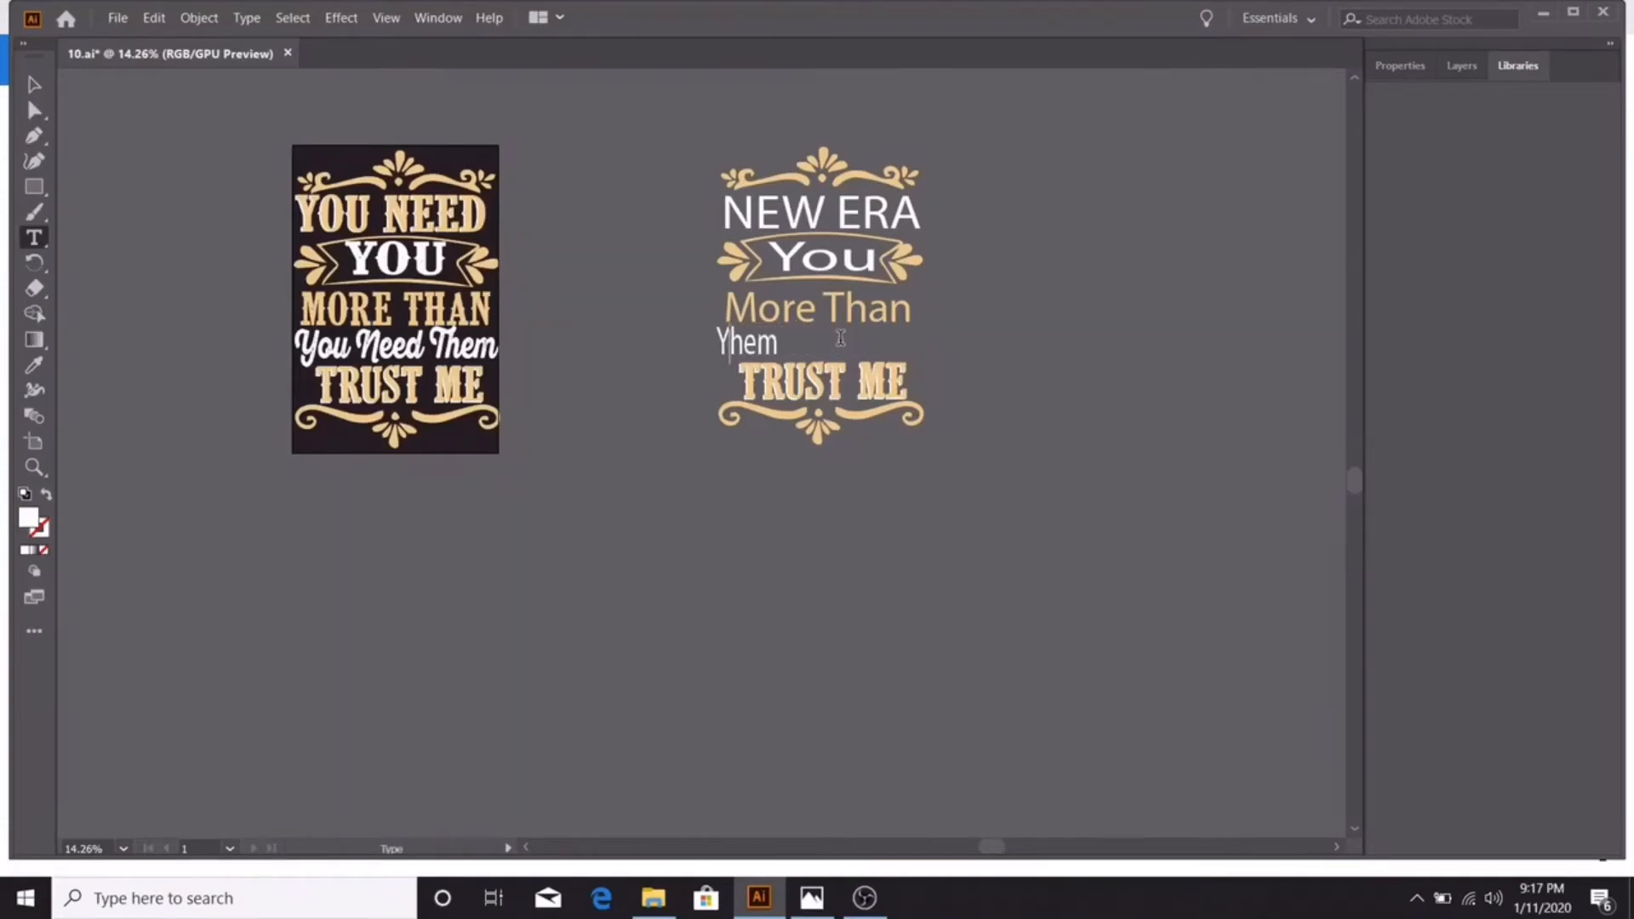
key("BackSpace")
key("Right")
key("Right")
key("Right")
key("BackSpace")
key("BackSpace")
key("BackSpace")
type("GEARS")
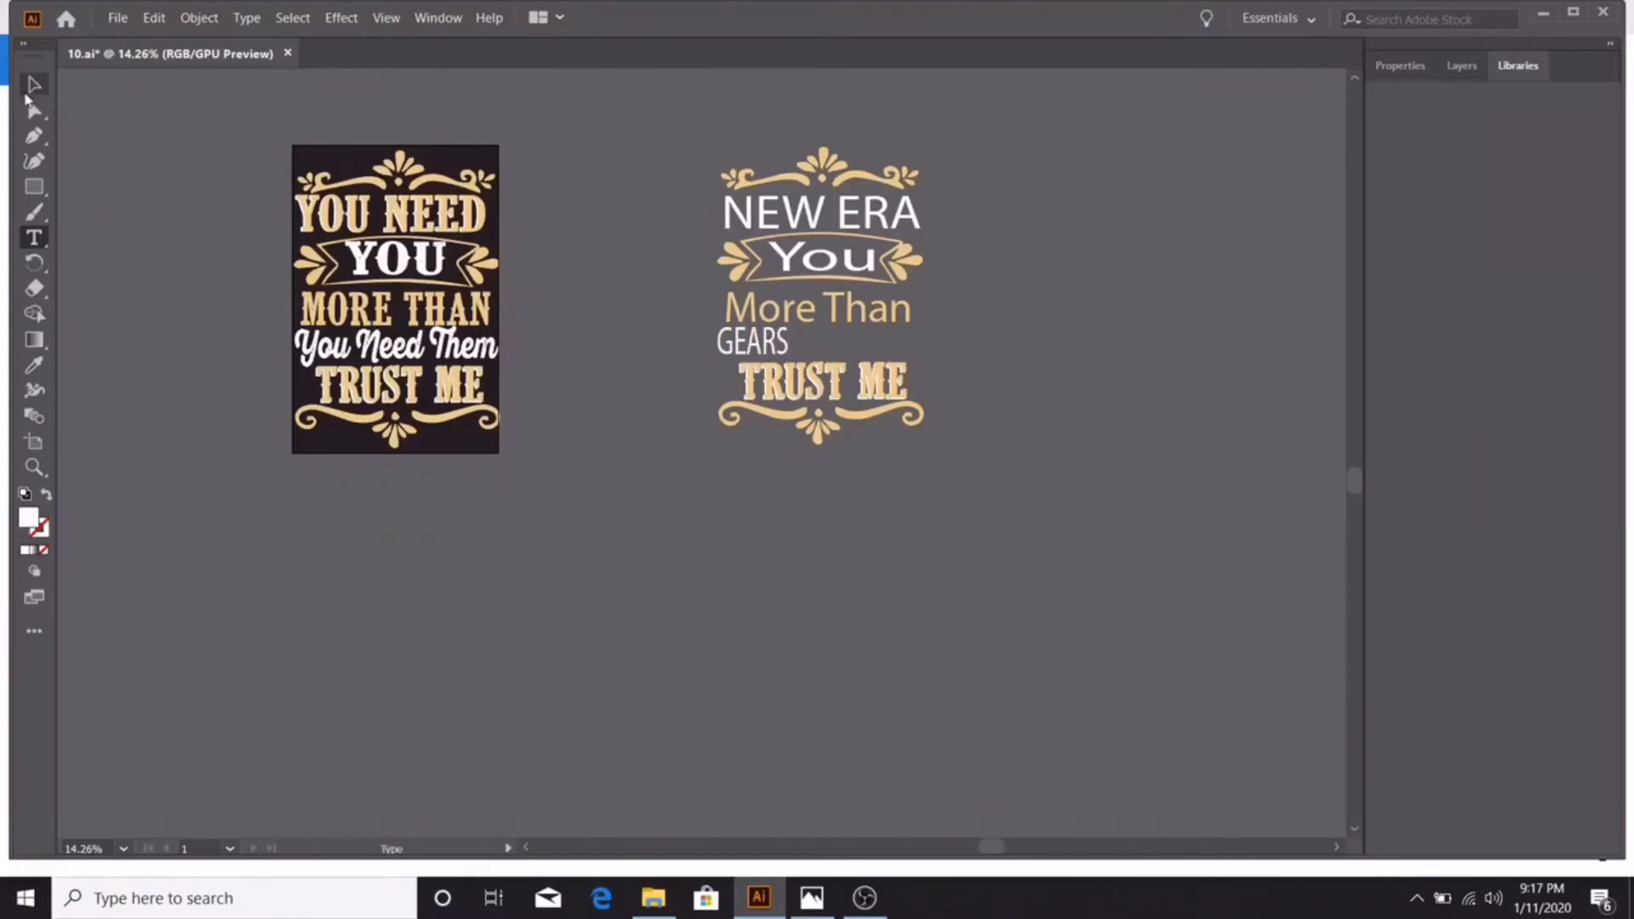
Enlarge and stretch GEARS across the design's width above TRUST ME, nudging the More Than line up for room
left_click(33, 85)
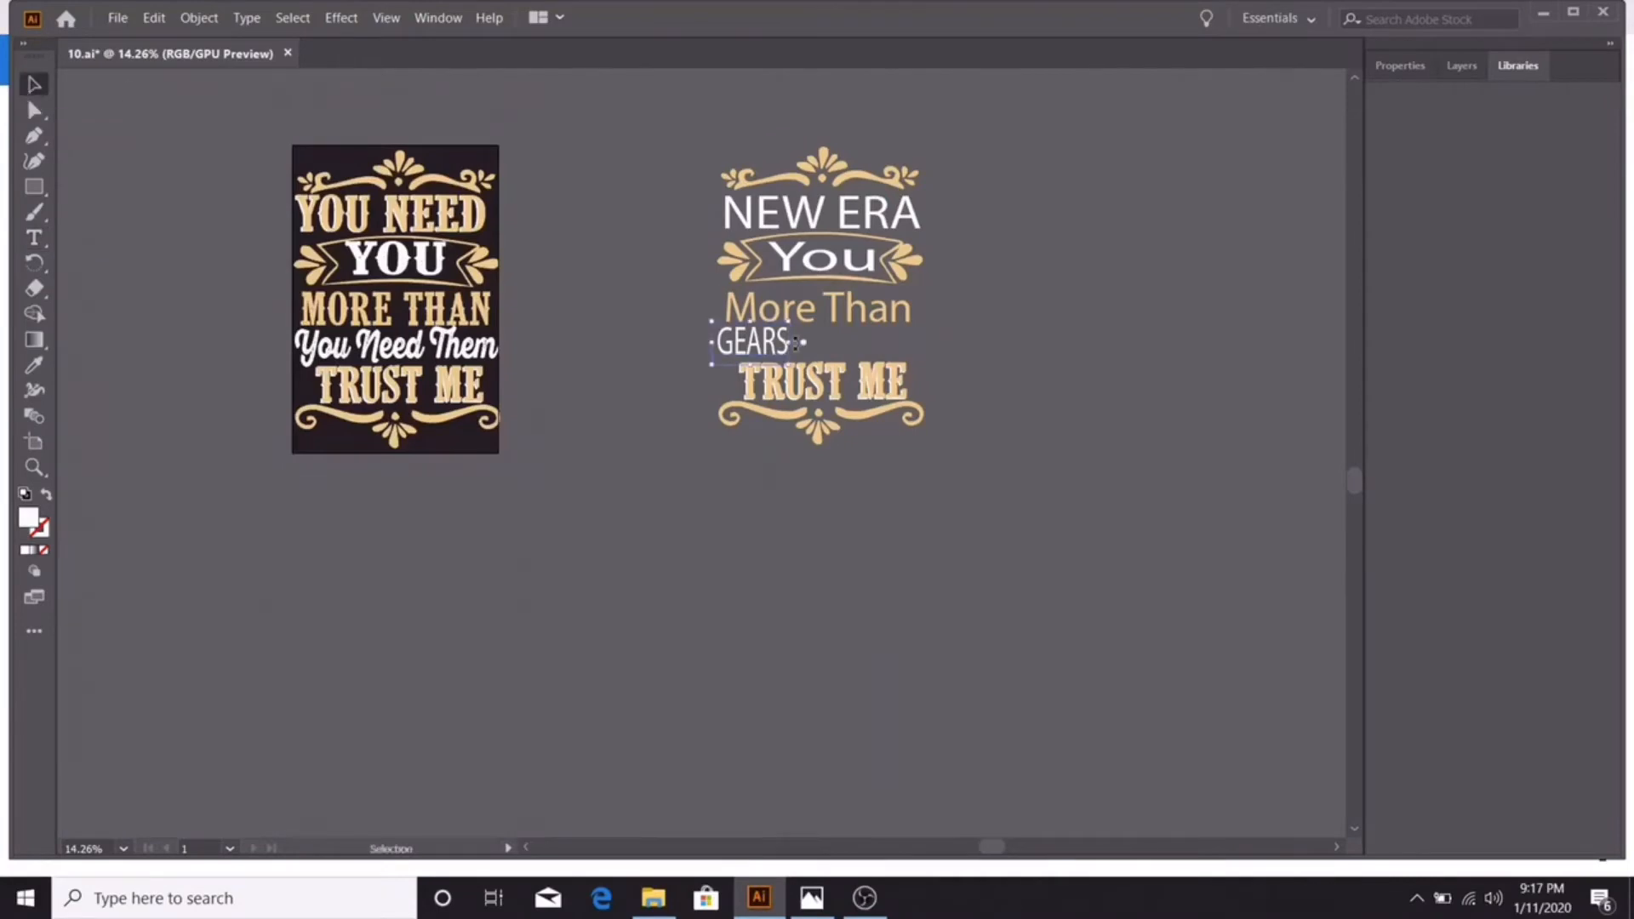
left_click_drag(769, 343, 835, 344)
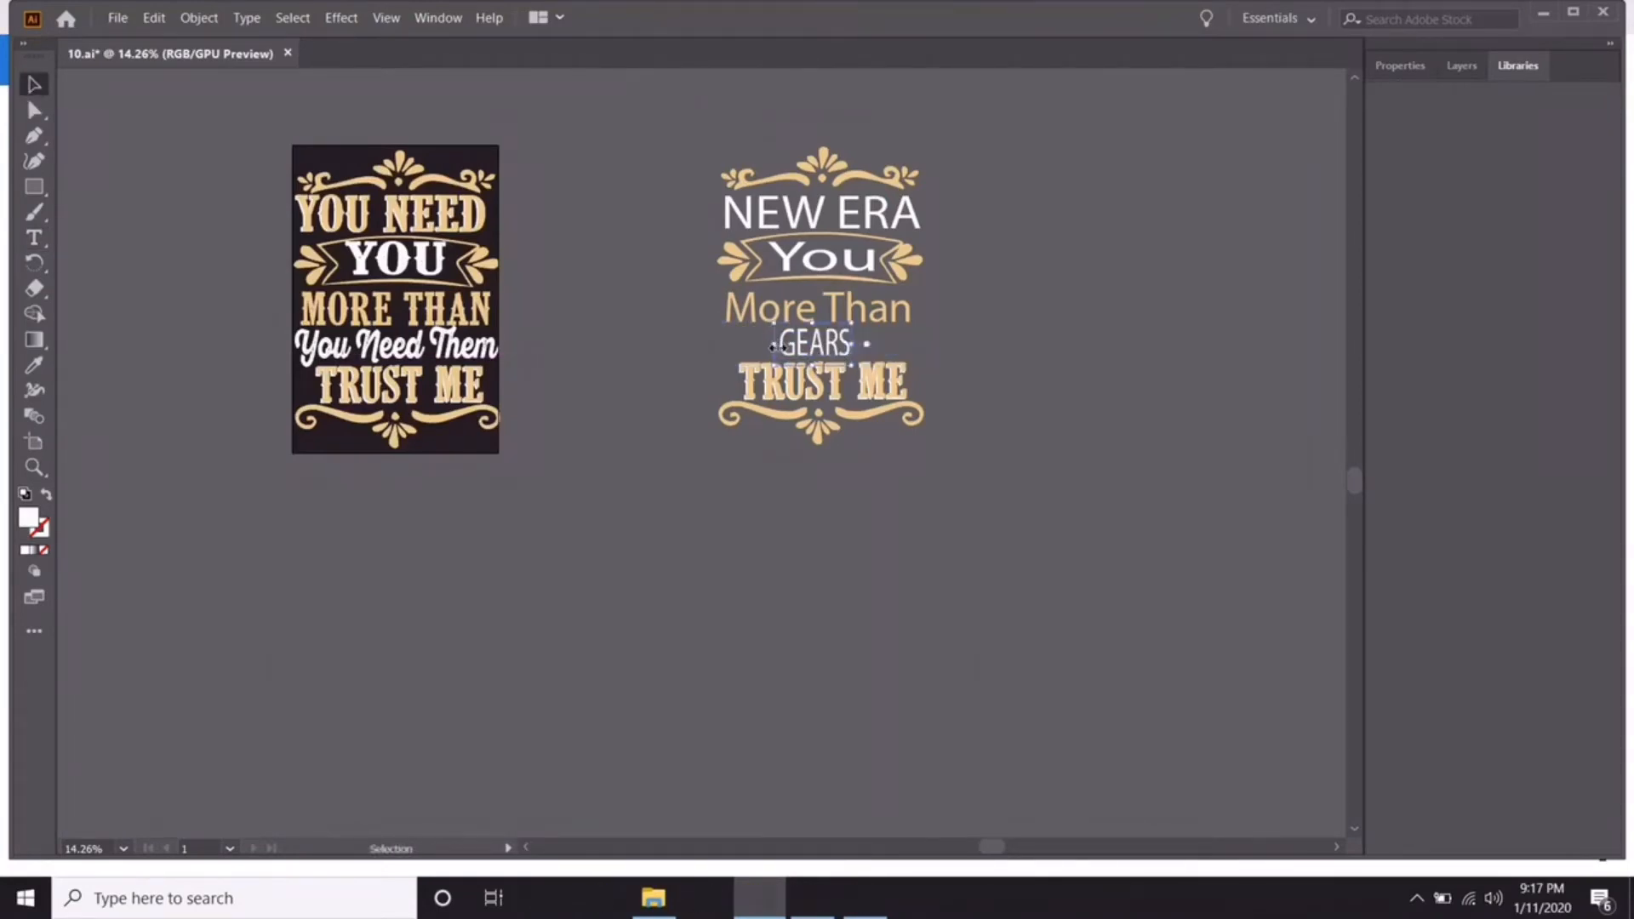
left_click_drag(767, 343, 719, 343)
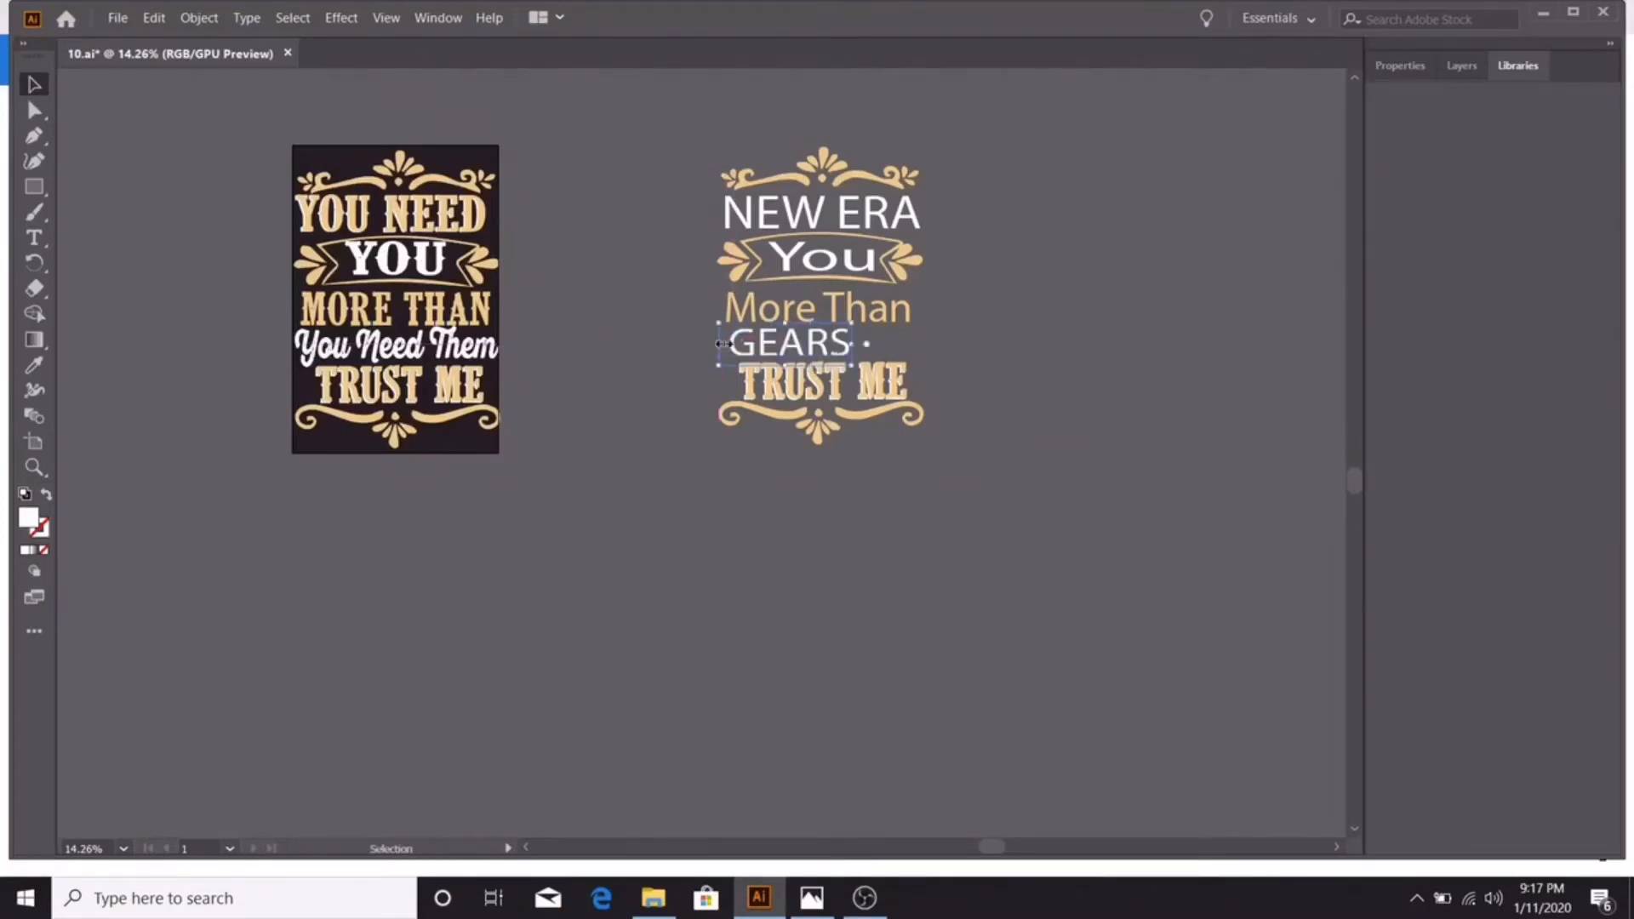
left_click_drag(857, 343, 812, 317)
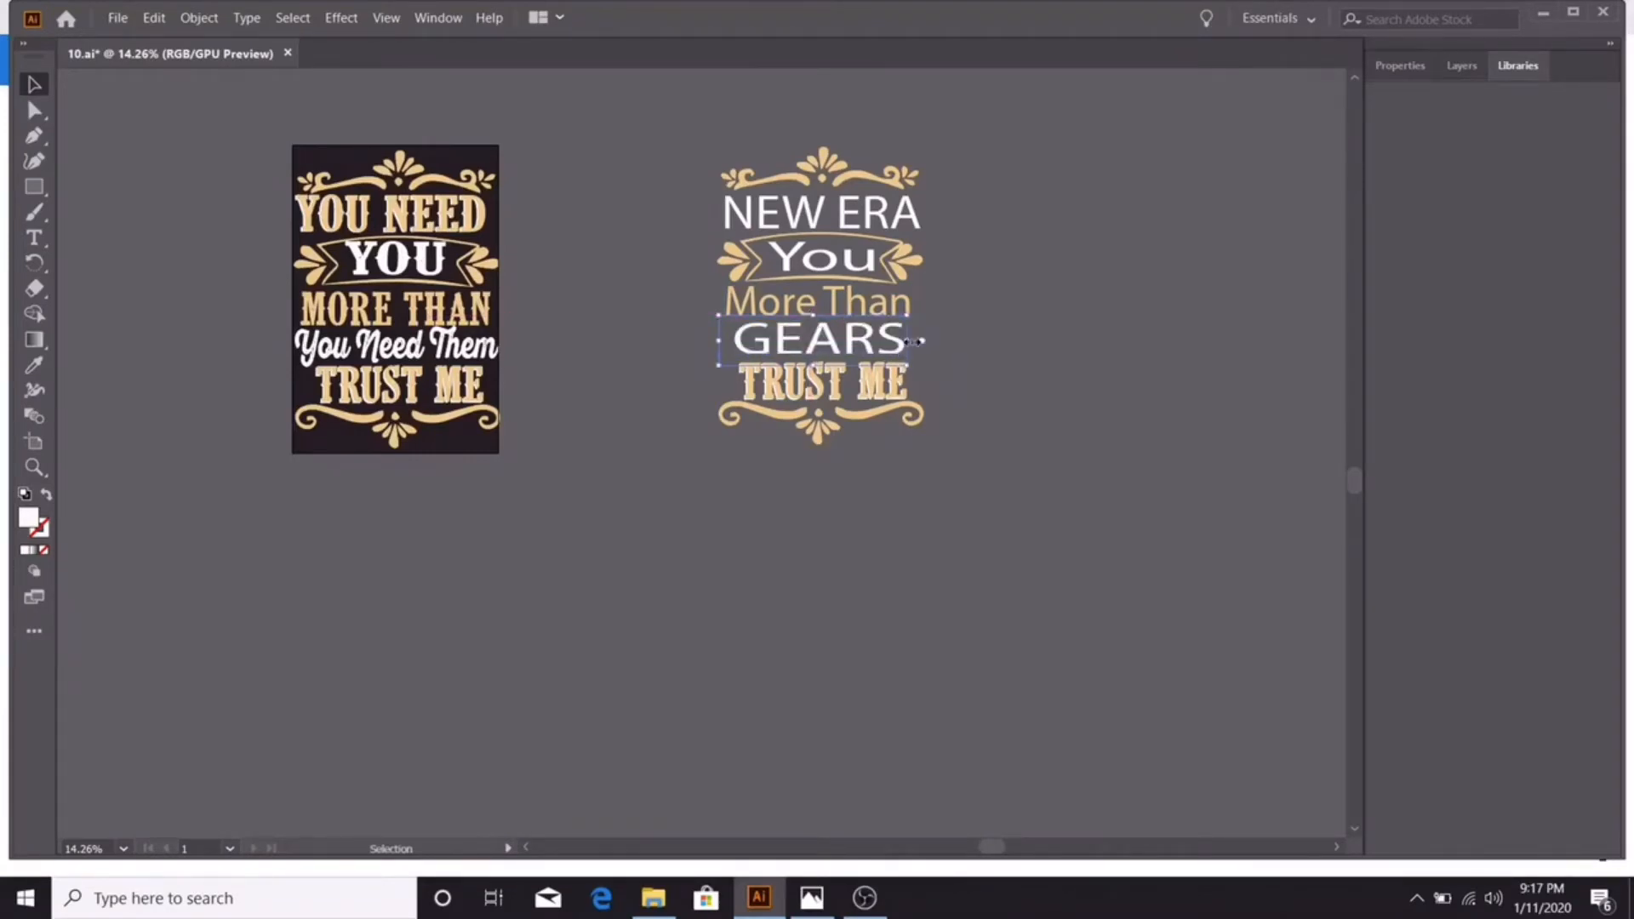
left_click_drag(915, 342, 917, 343)
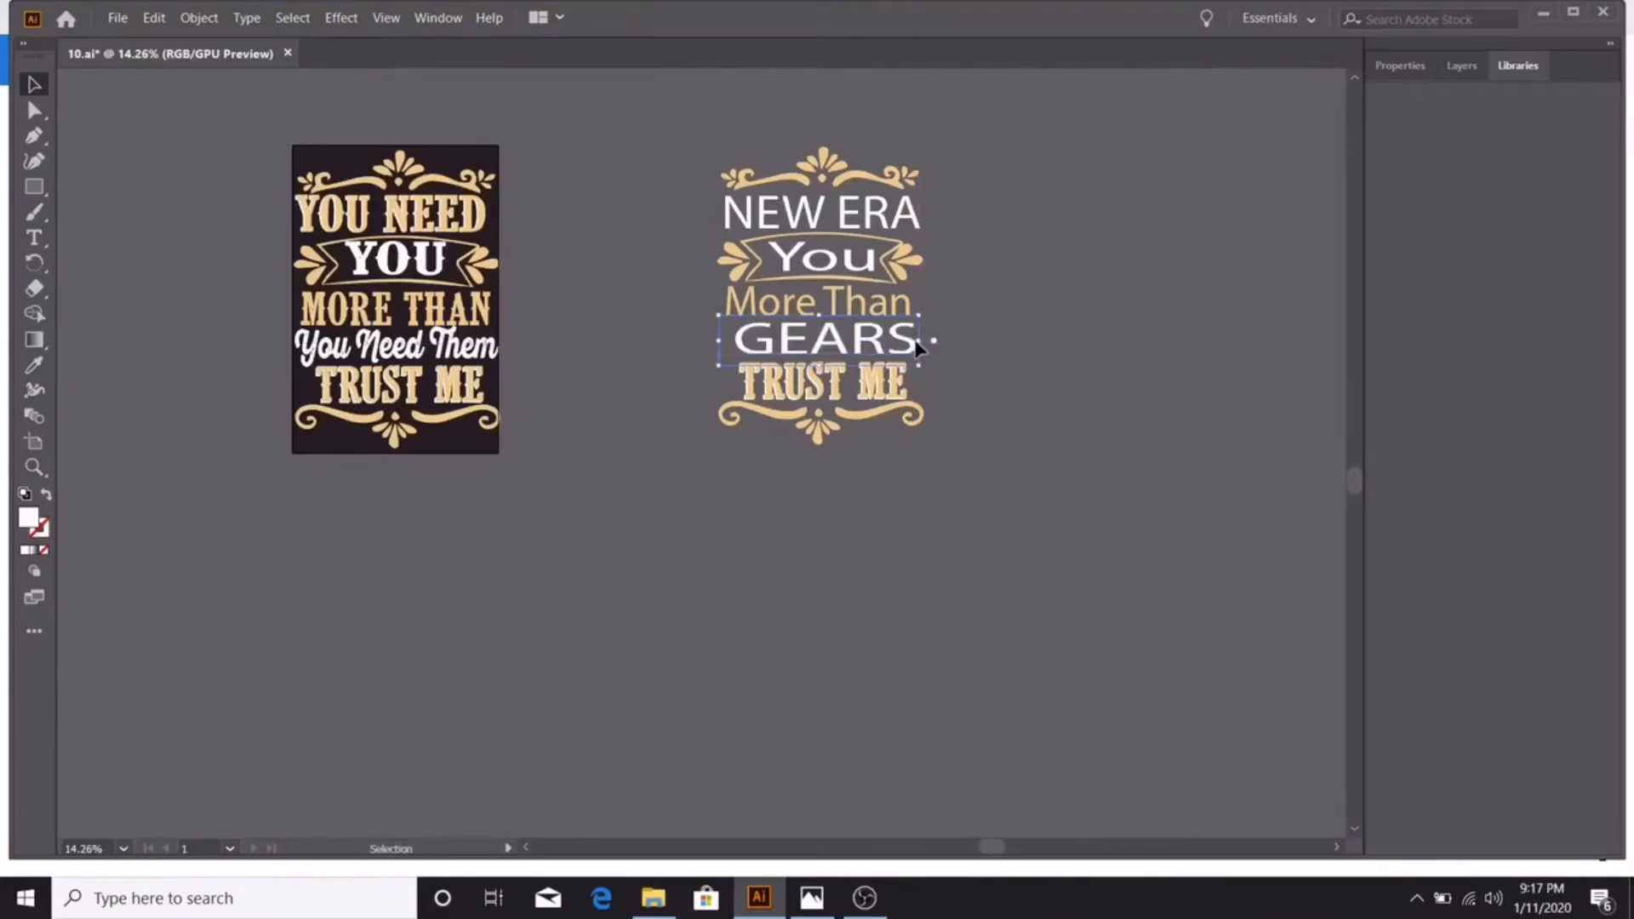
left_click(1111, 470)
Narrow the NEW ERA heading slightly to fit the ornament's width
left_click(909, 208)
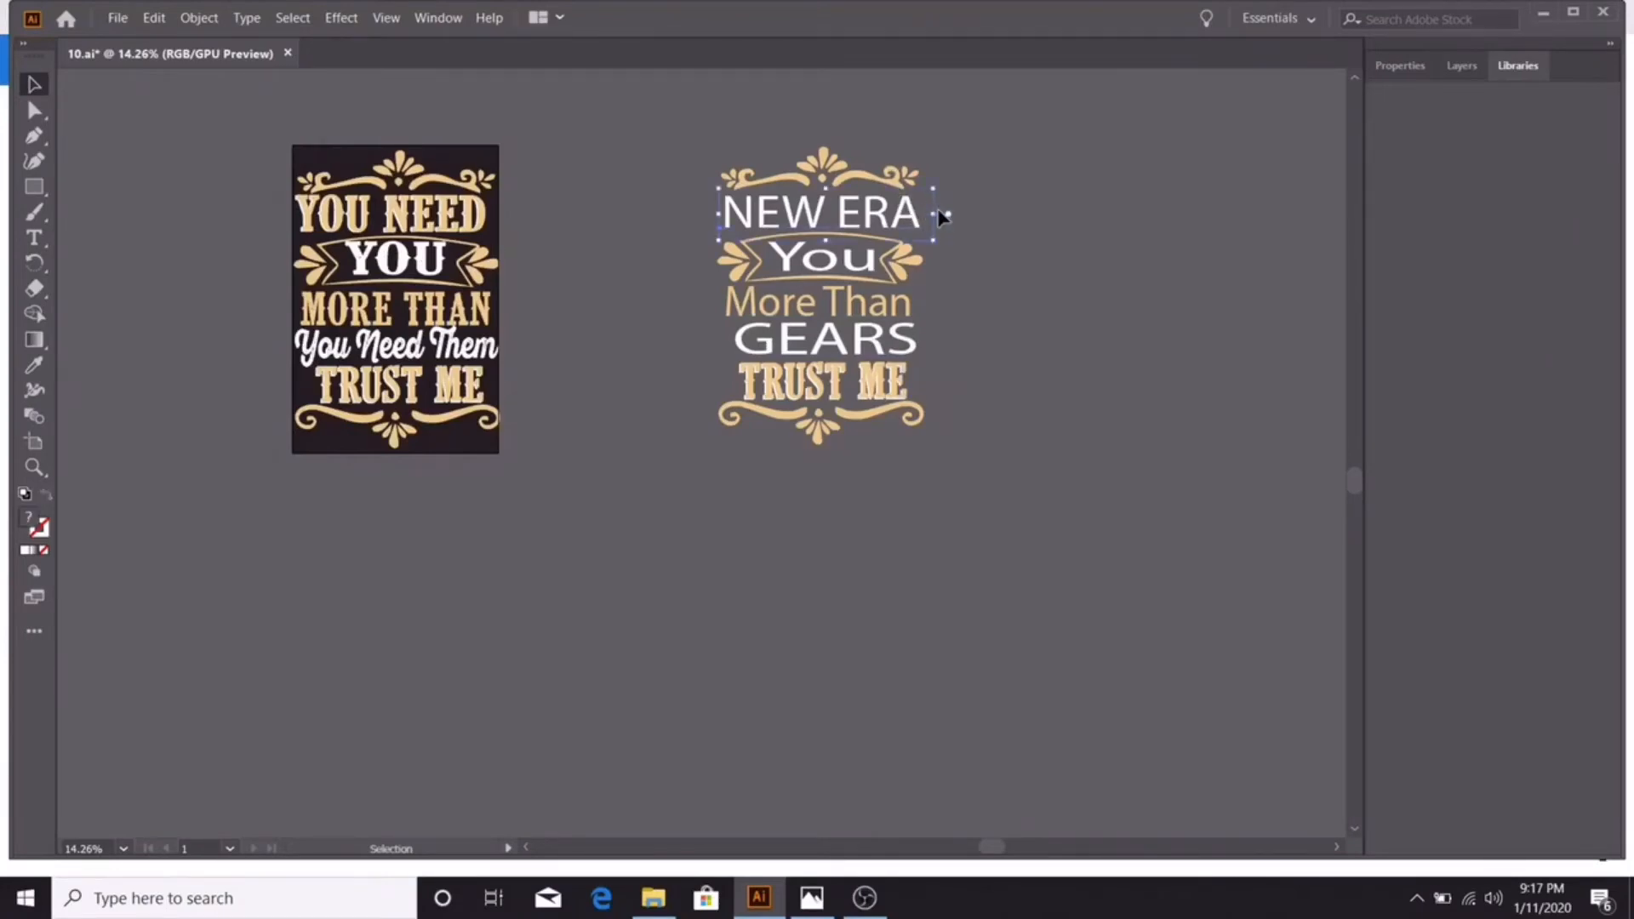
left_click_drag(939, 213, 928, 212)
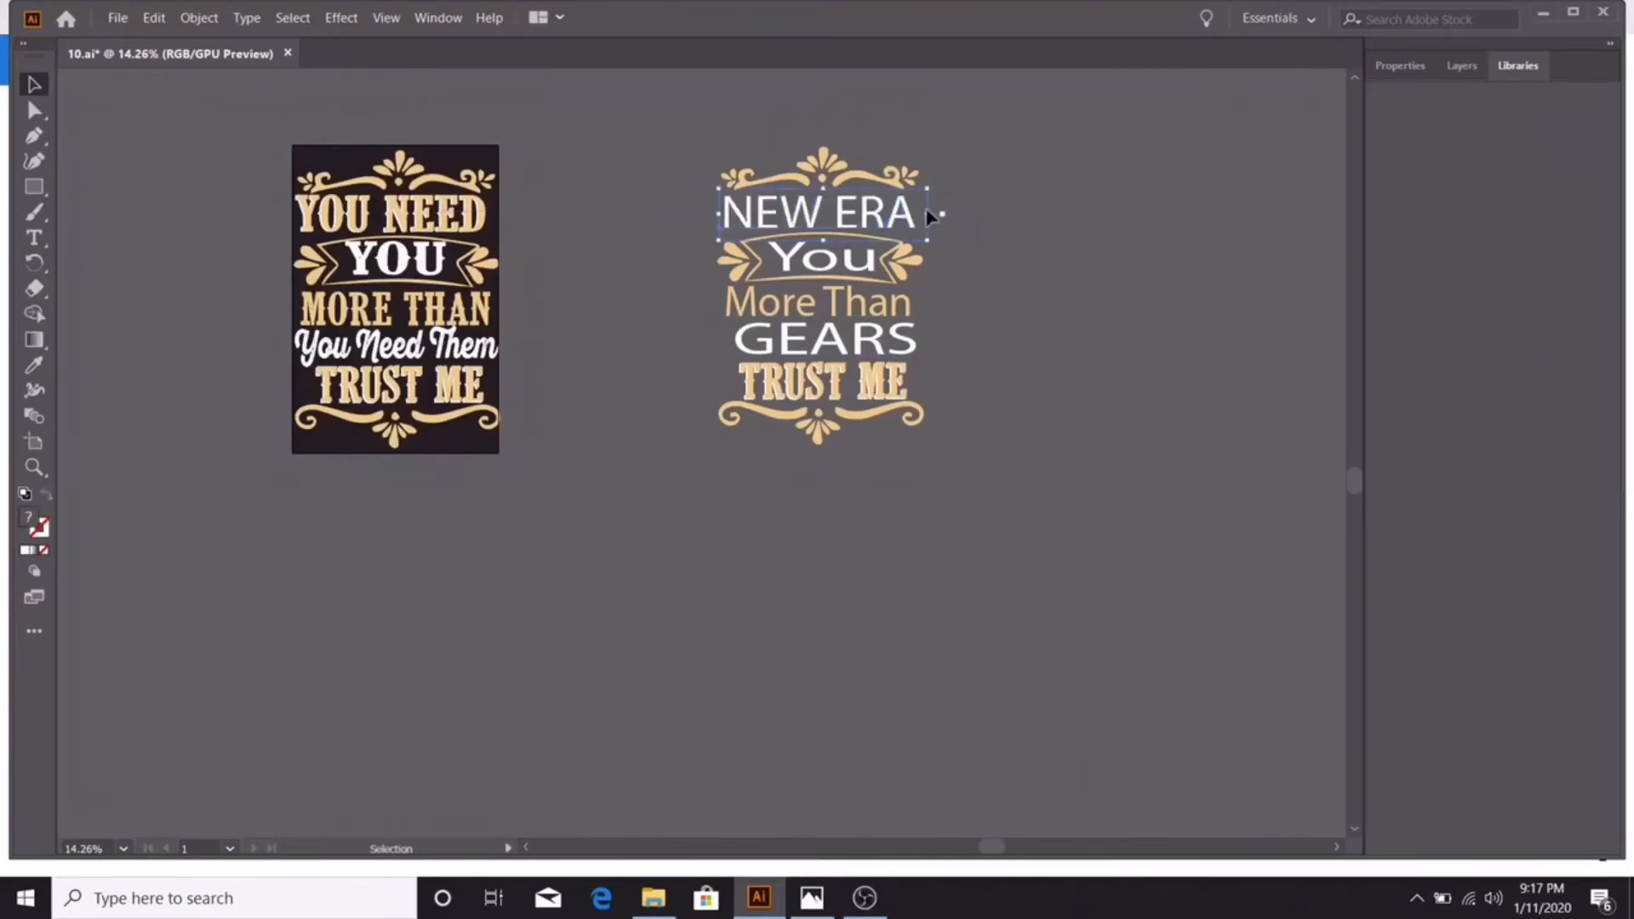
left_click(1012, 368)
Unlock all objects and delete the original lettering design with its dark background from the artboard
left_click(198, 18)
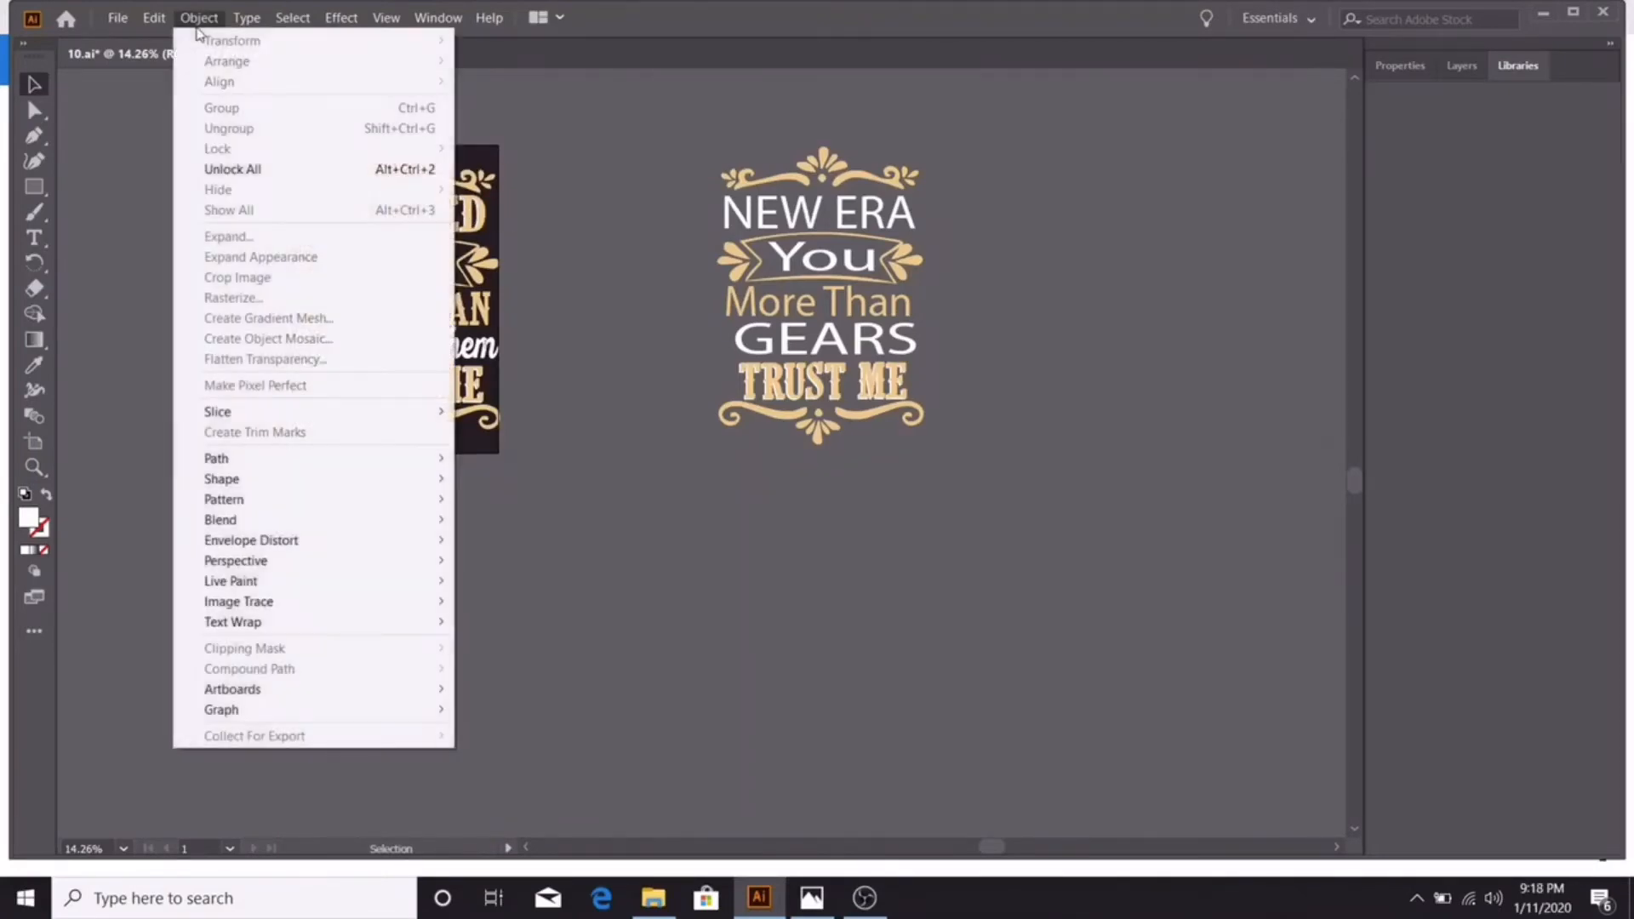
left_click(316, 175)
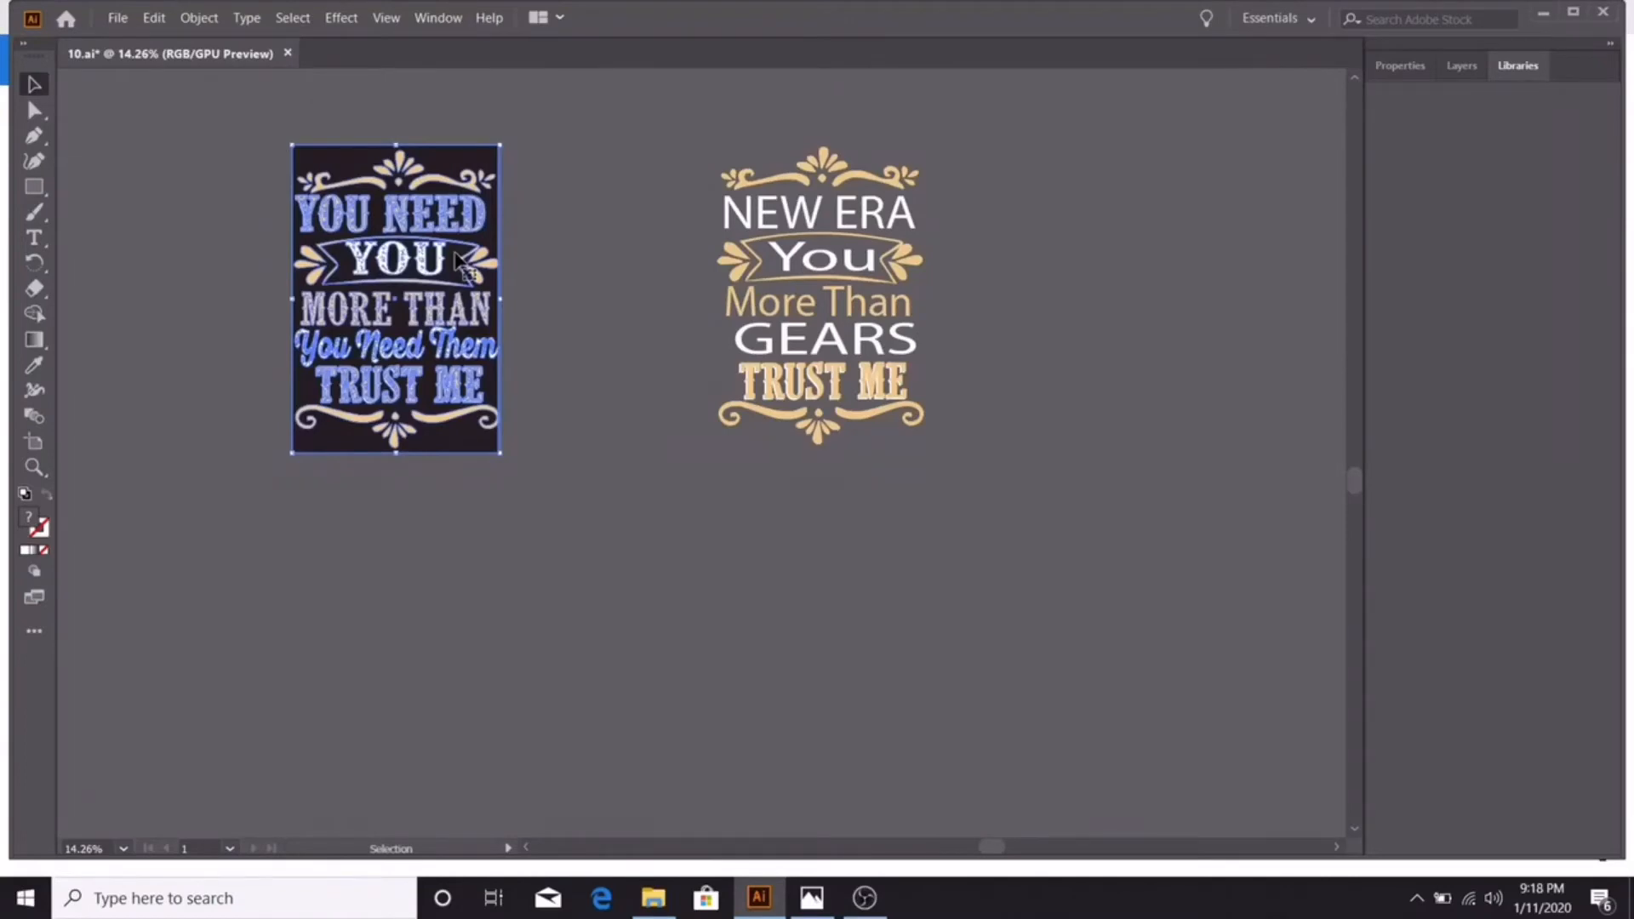
key("Delete")
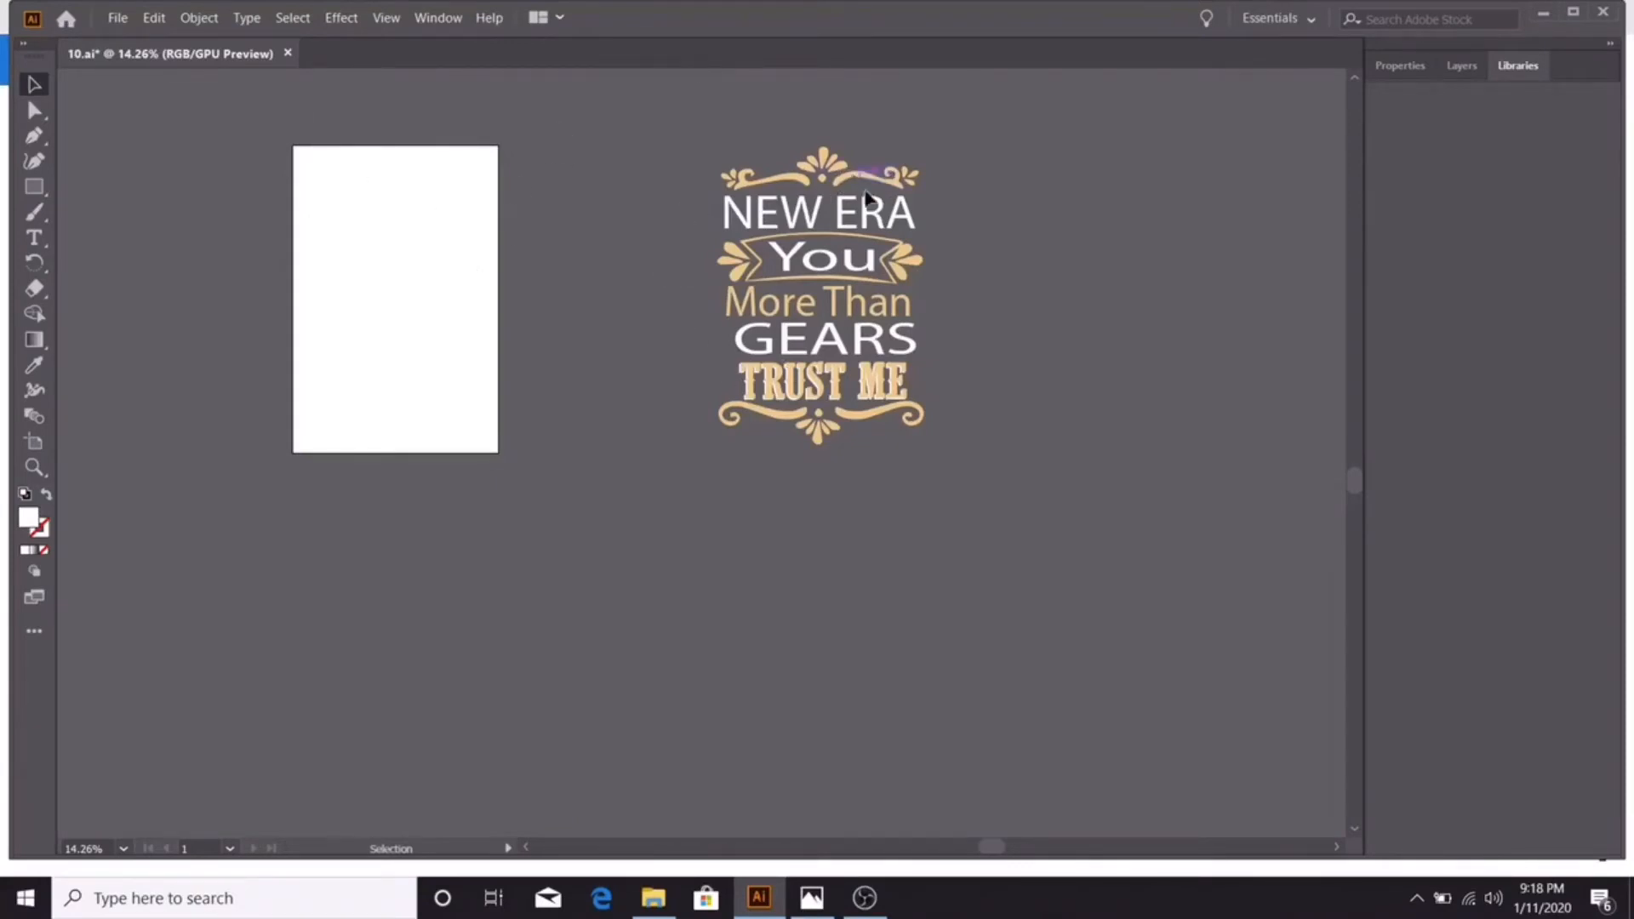
Group all the parts of the edited NEW ERA design
left_click(723, 210)
key("ctrl+a")
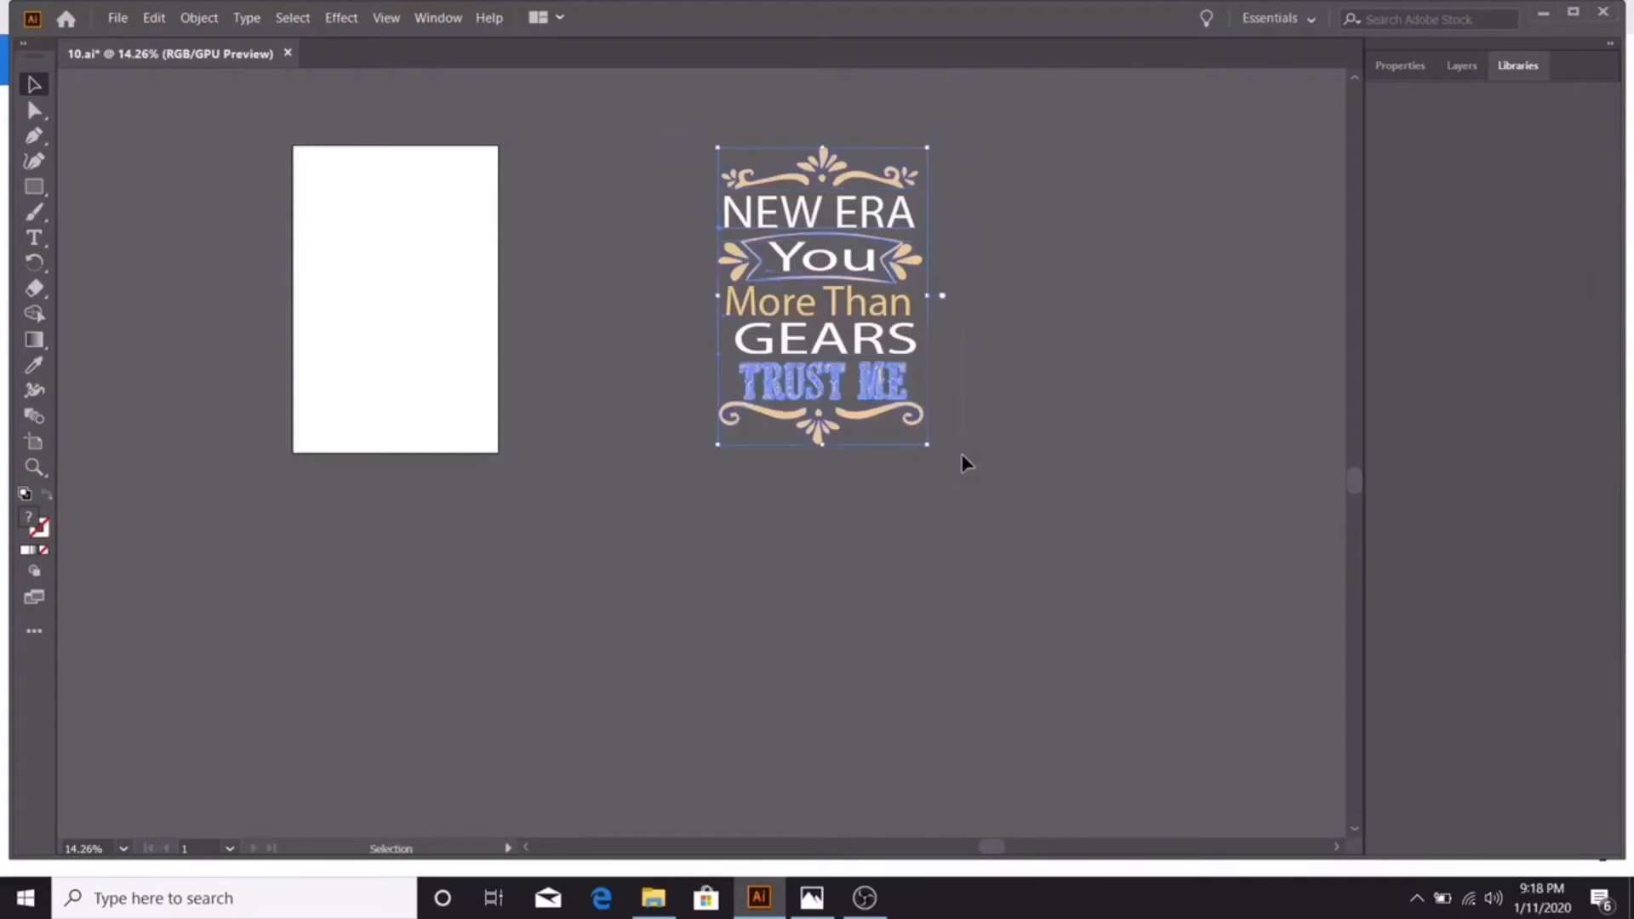
right_click(876, 349)
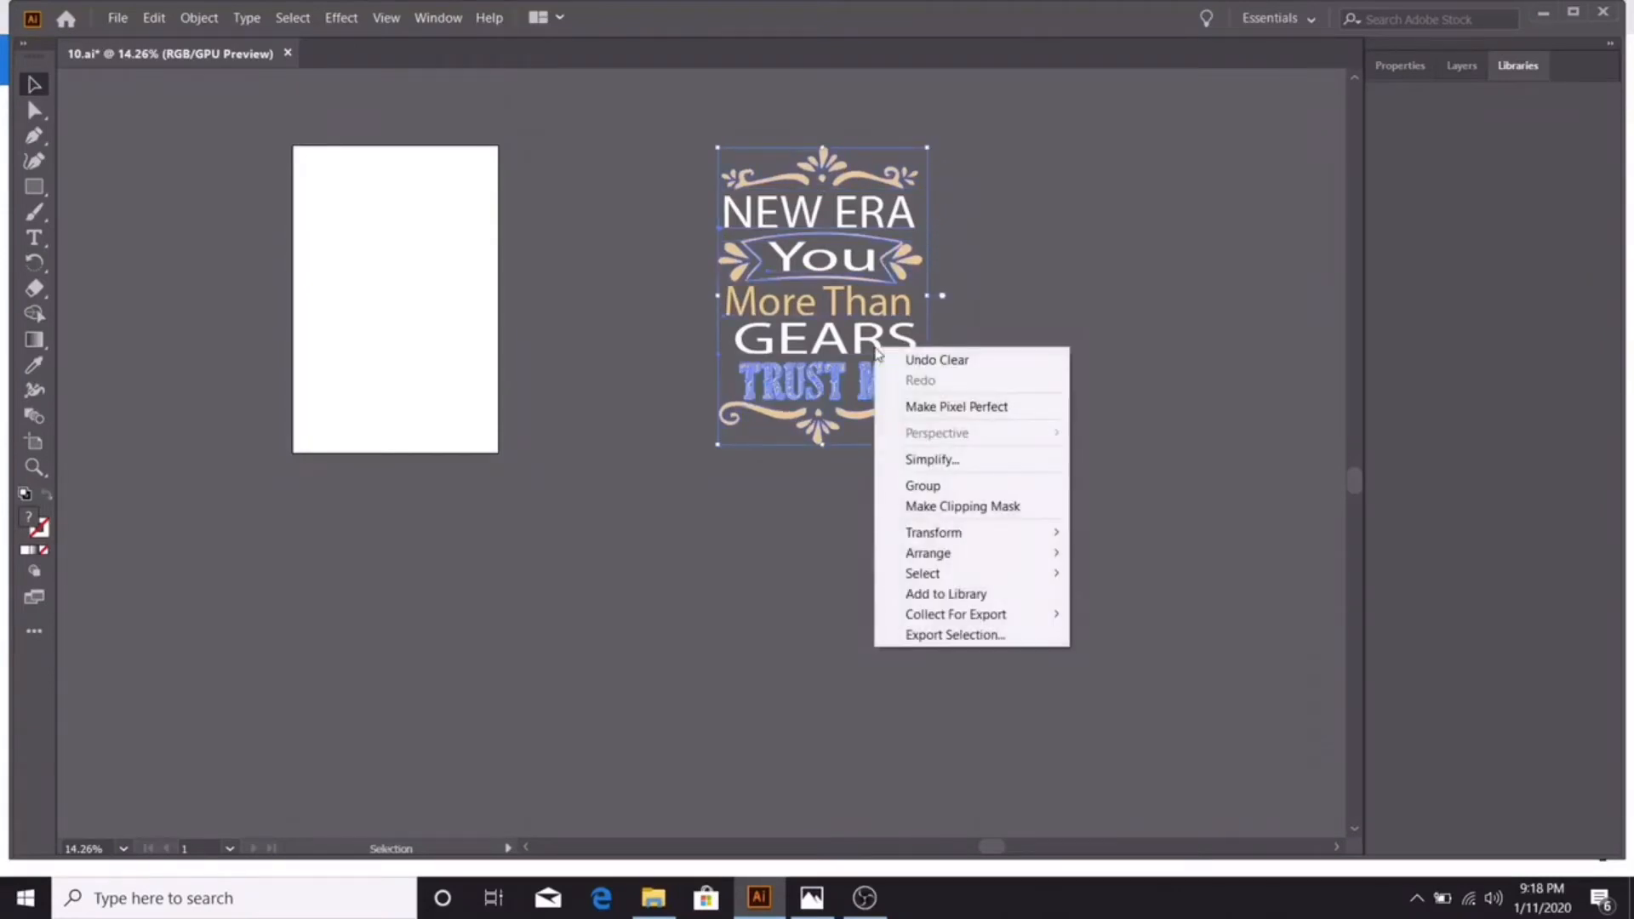
left_click(936, 489)
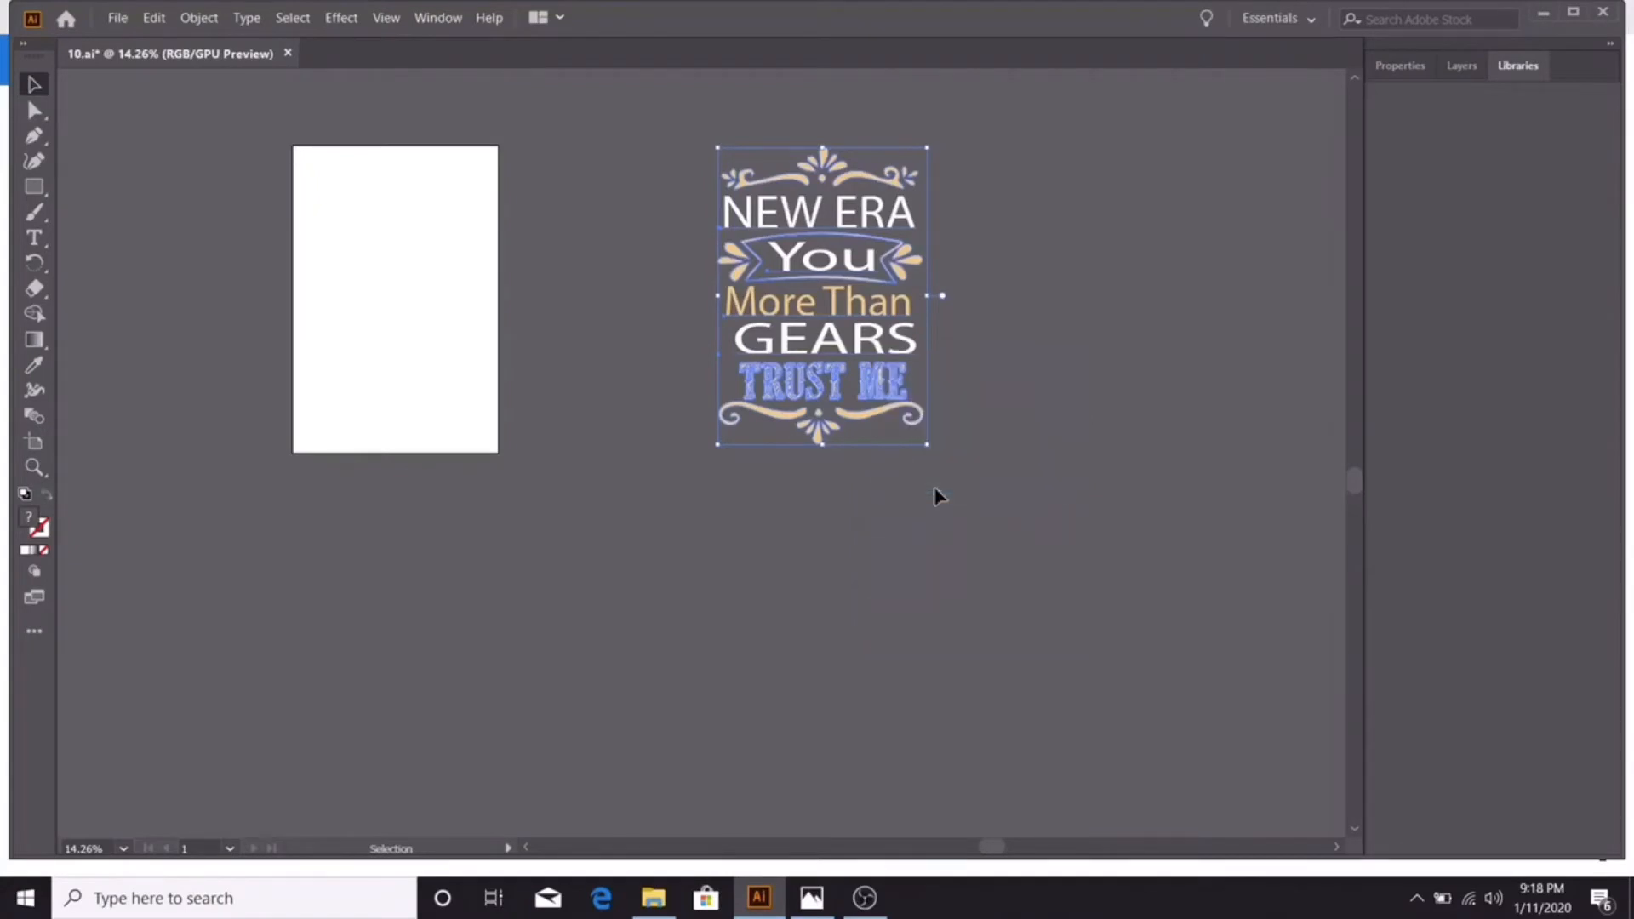
left_click(1065, 263)
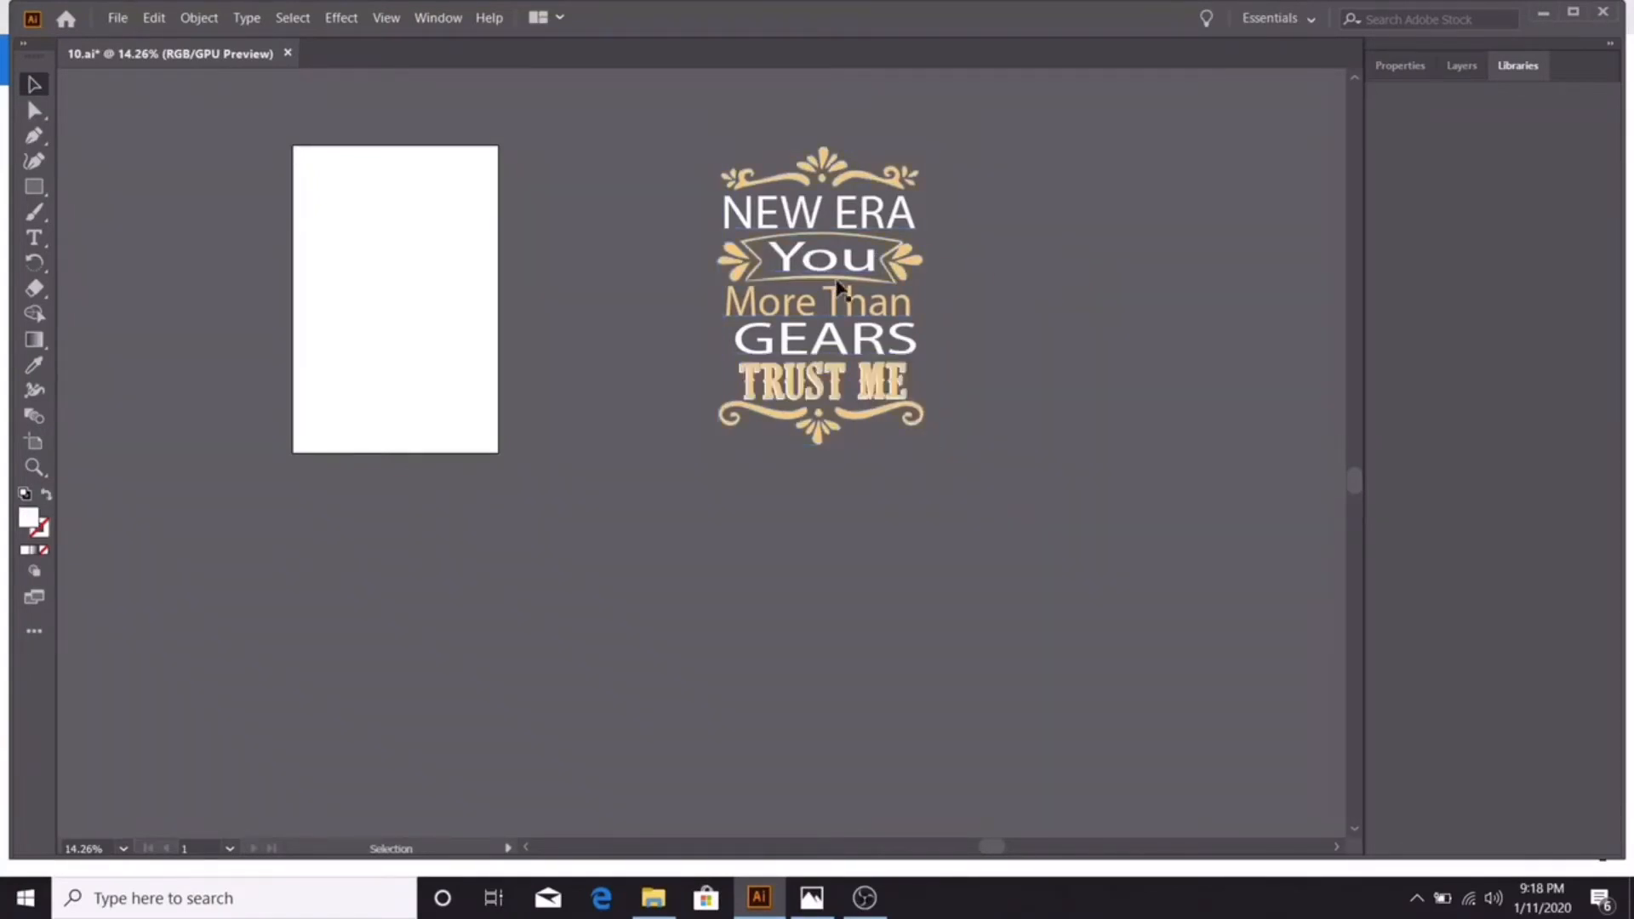
Move the grouped NEW ERA design onto the blank artboard, aligned with its upper edge
left_click(727, 200)
left_click_drag(786, 220, 358, 219)
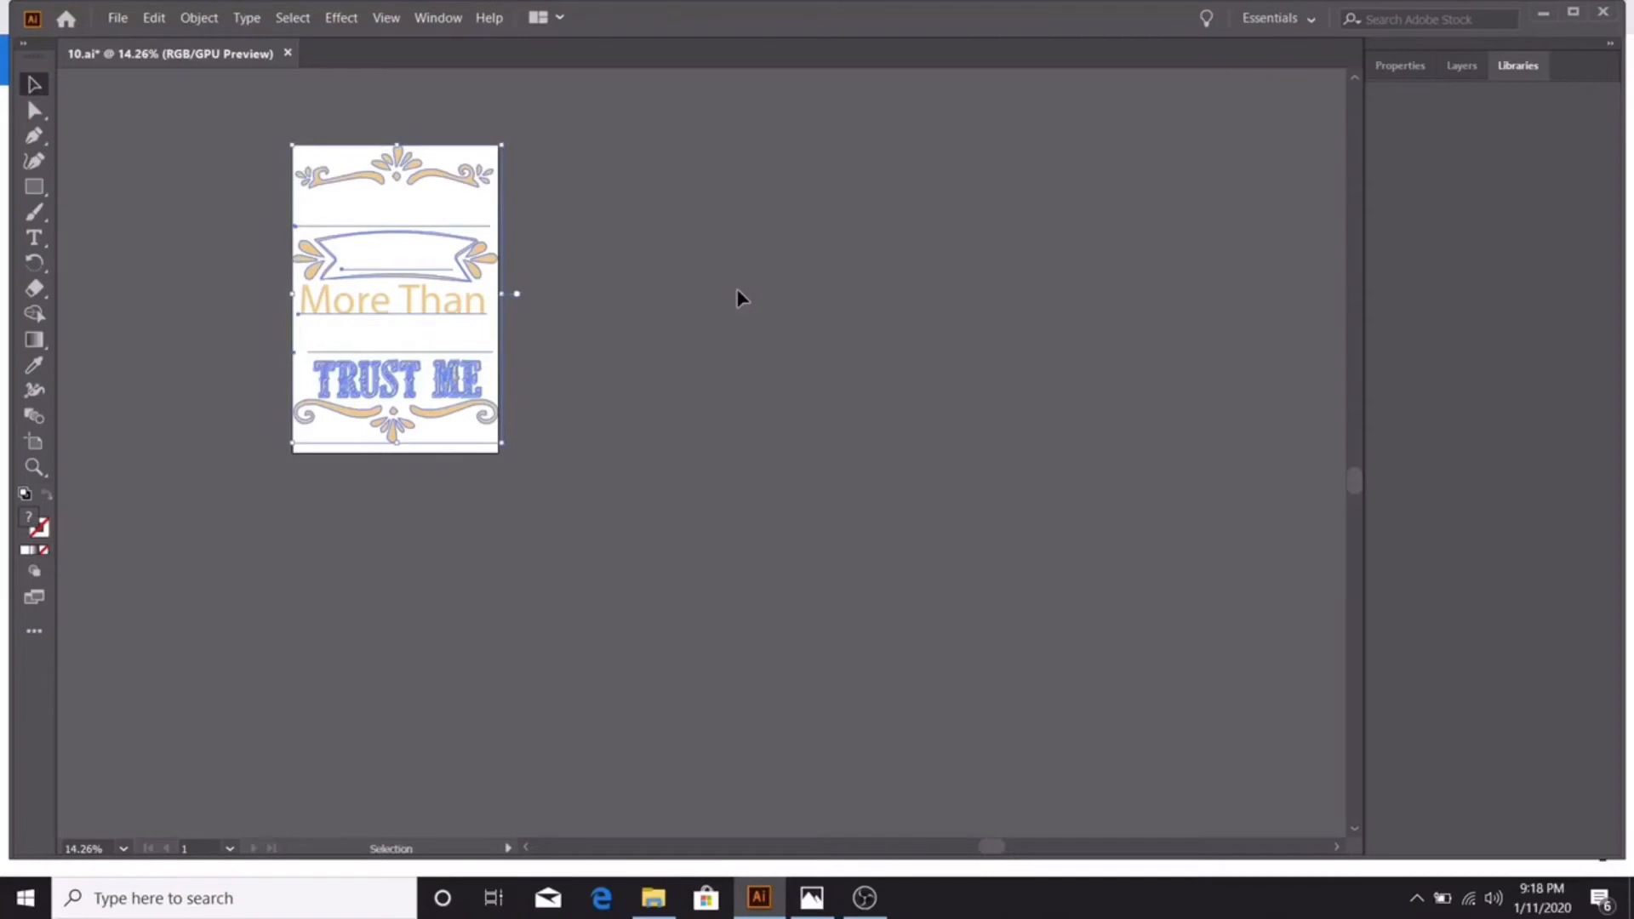
Save the edited design as a separate Illustrator file named 11, in Illustrator 2020 format with the default options
left_click(125, 18)
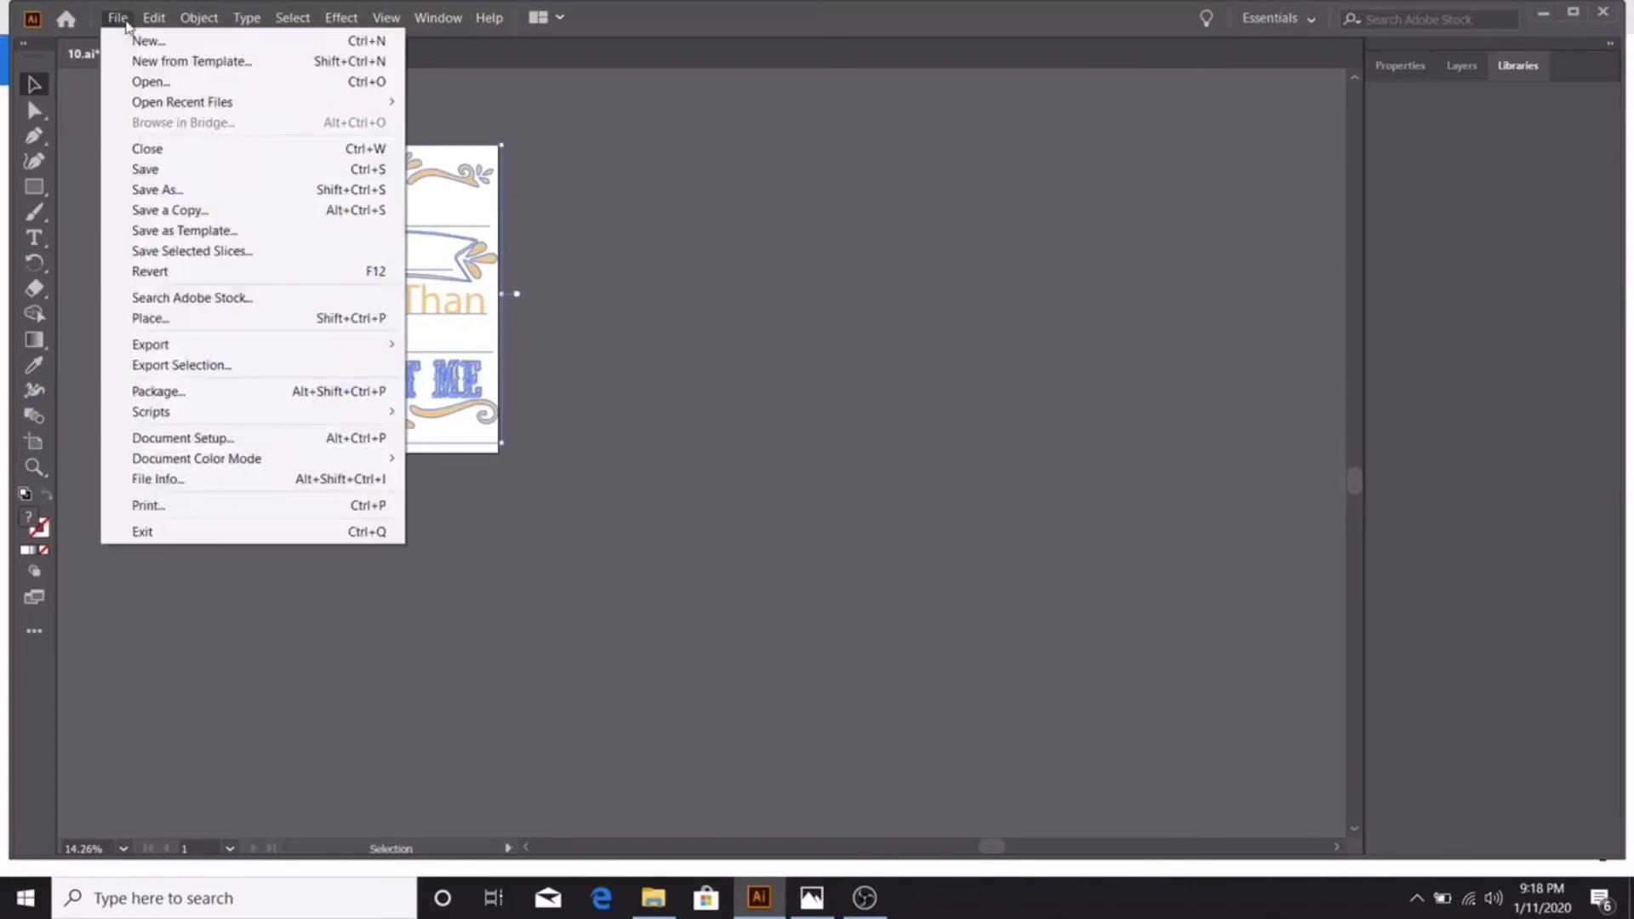
left_click(192, 190)
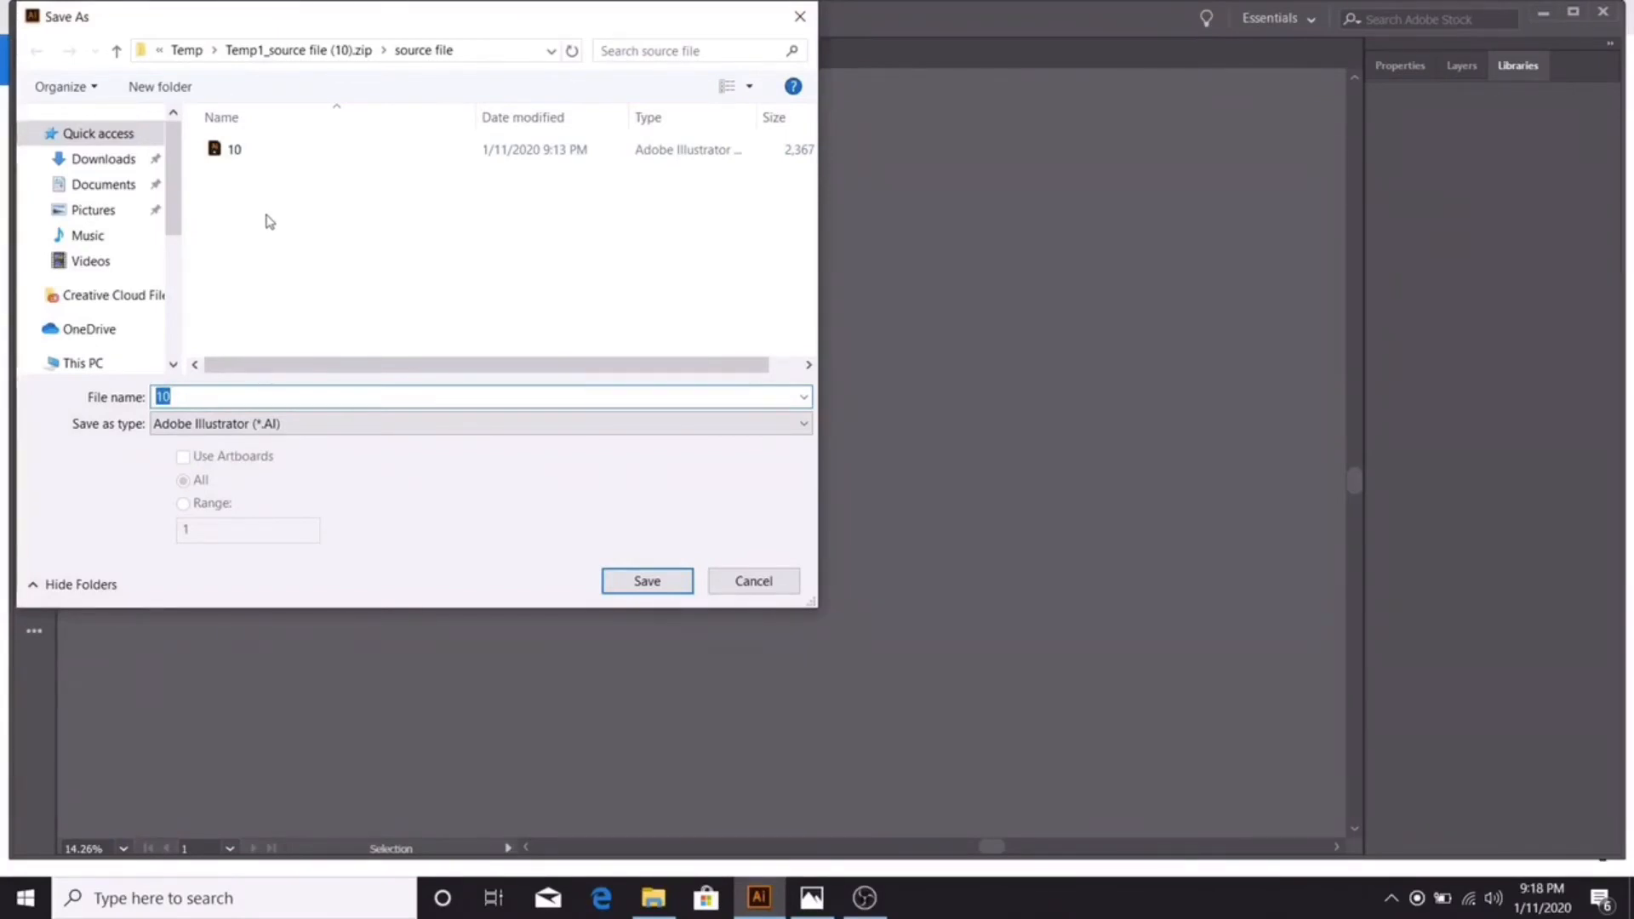
left_click(202, 403)
key("BackSpace")
left_click(201, 403)
type("1")
left_click(646, 586)
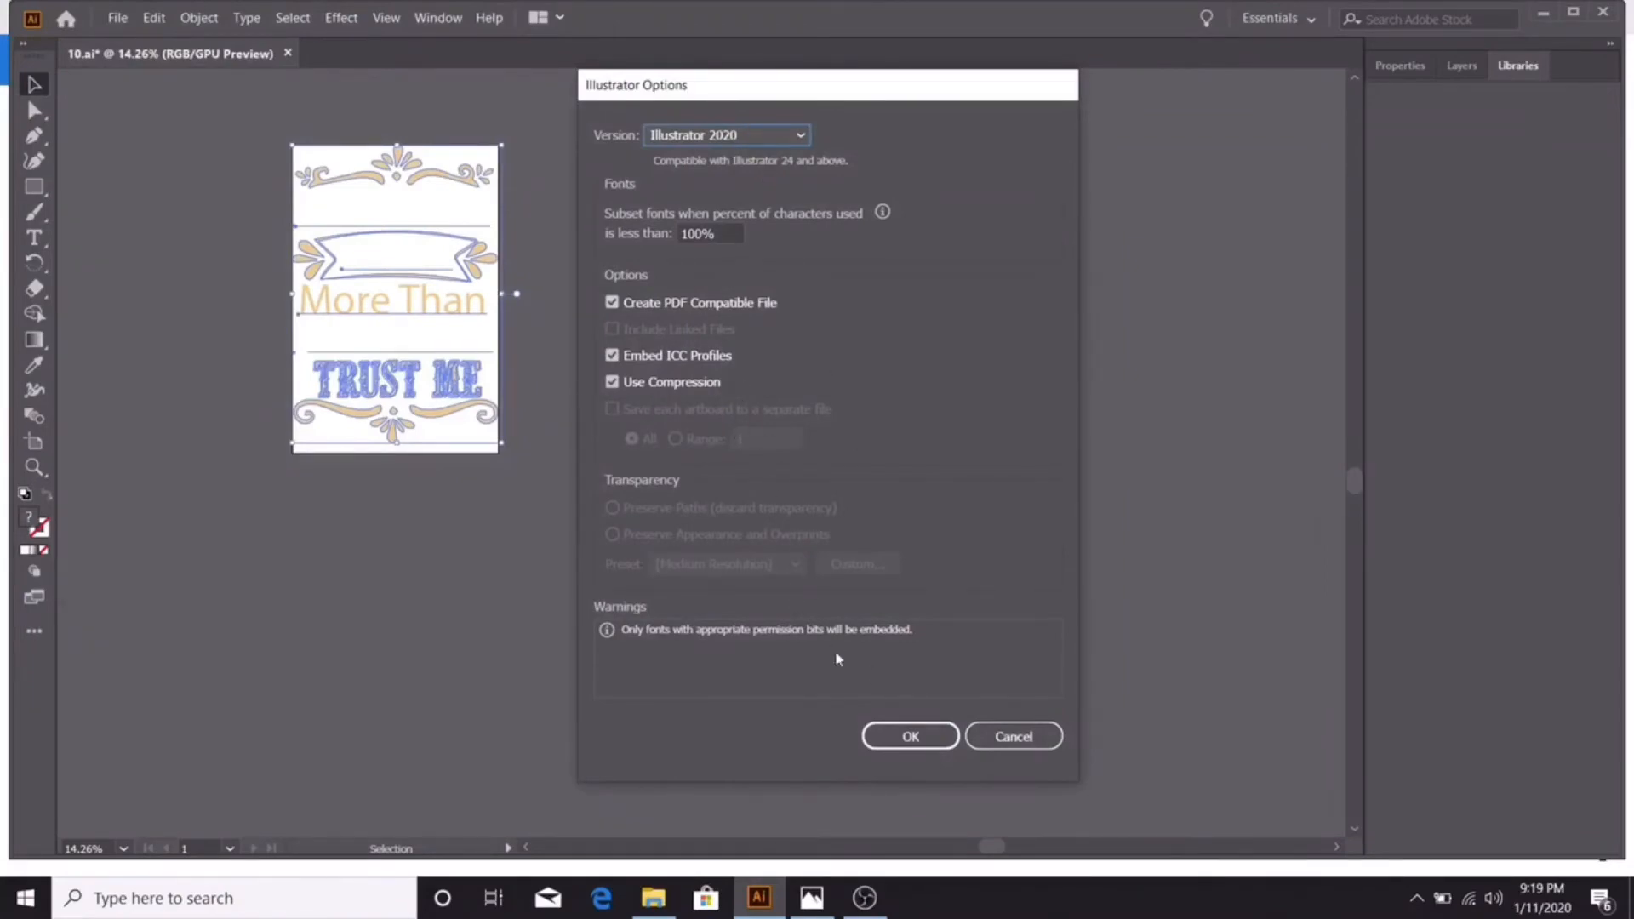
left_click(899, 737)
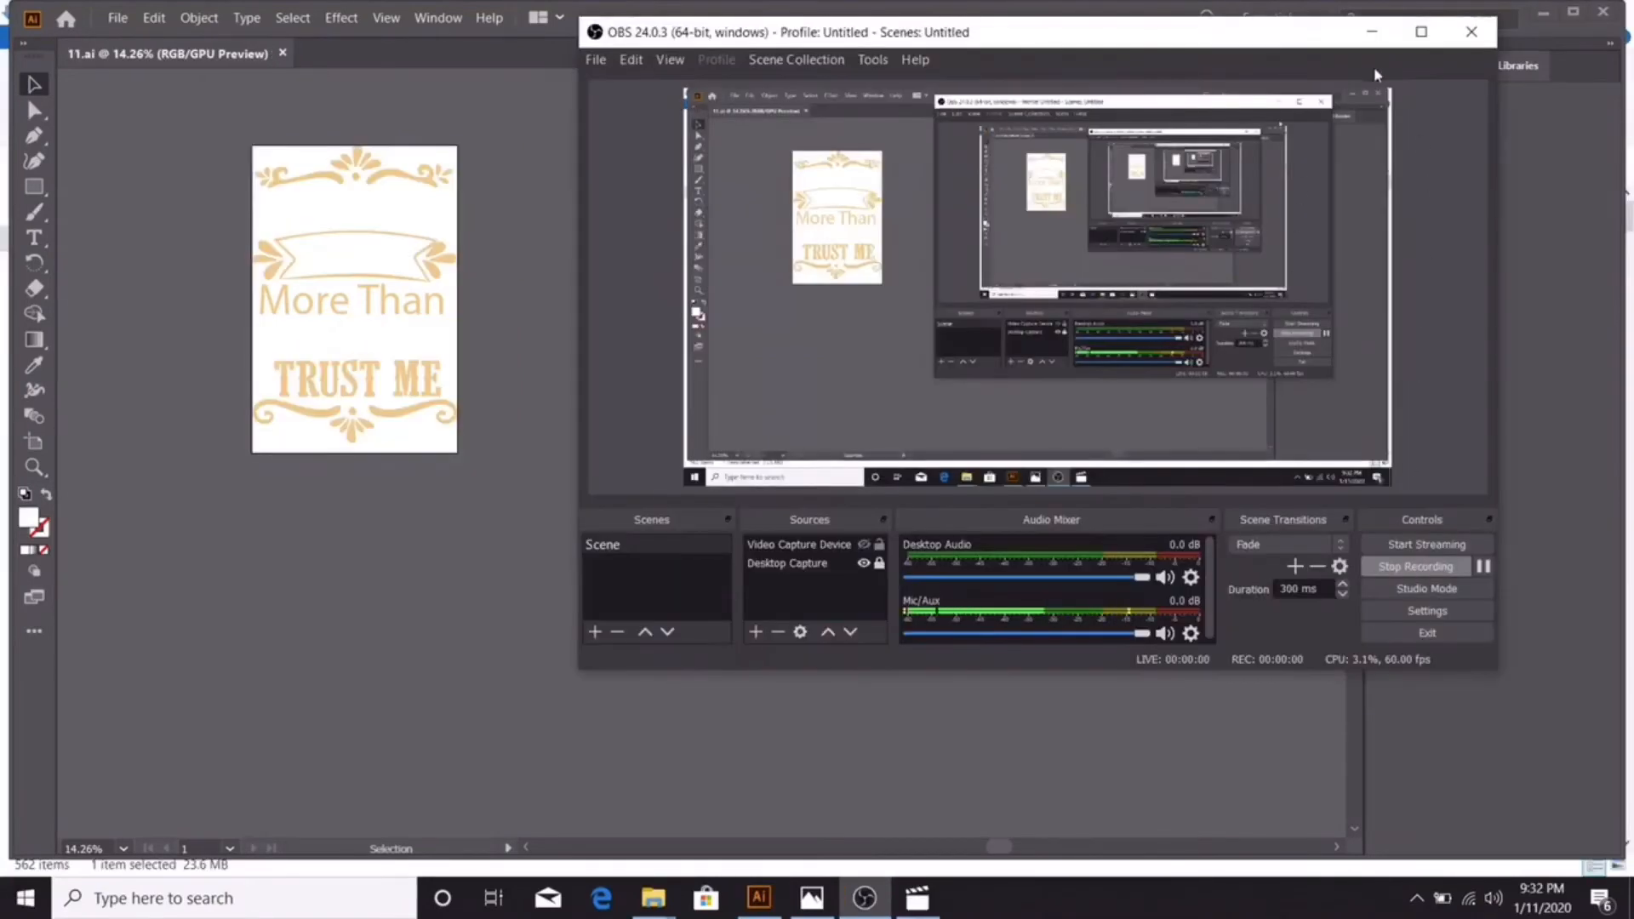
Export the design as a PNG file named NEW ERA GEARS in the source file folder
left_click(1367, 29)
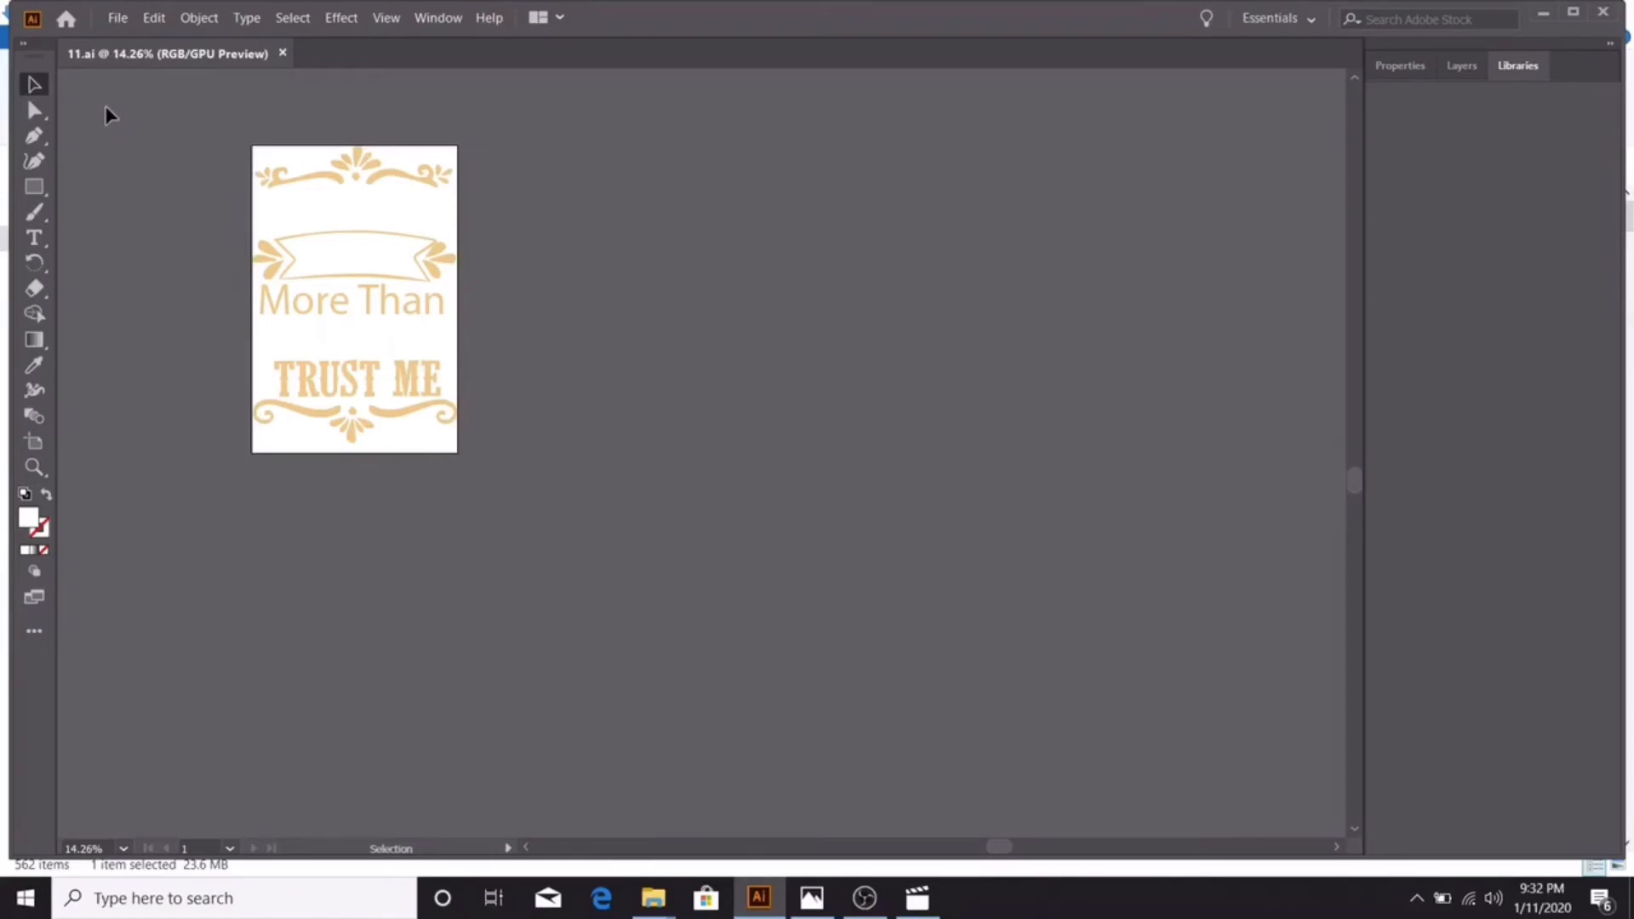
left_click(119, 19)
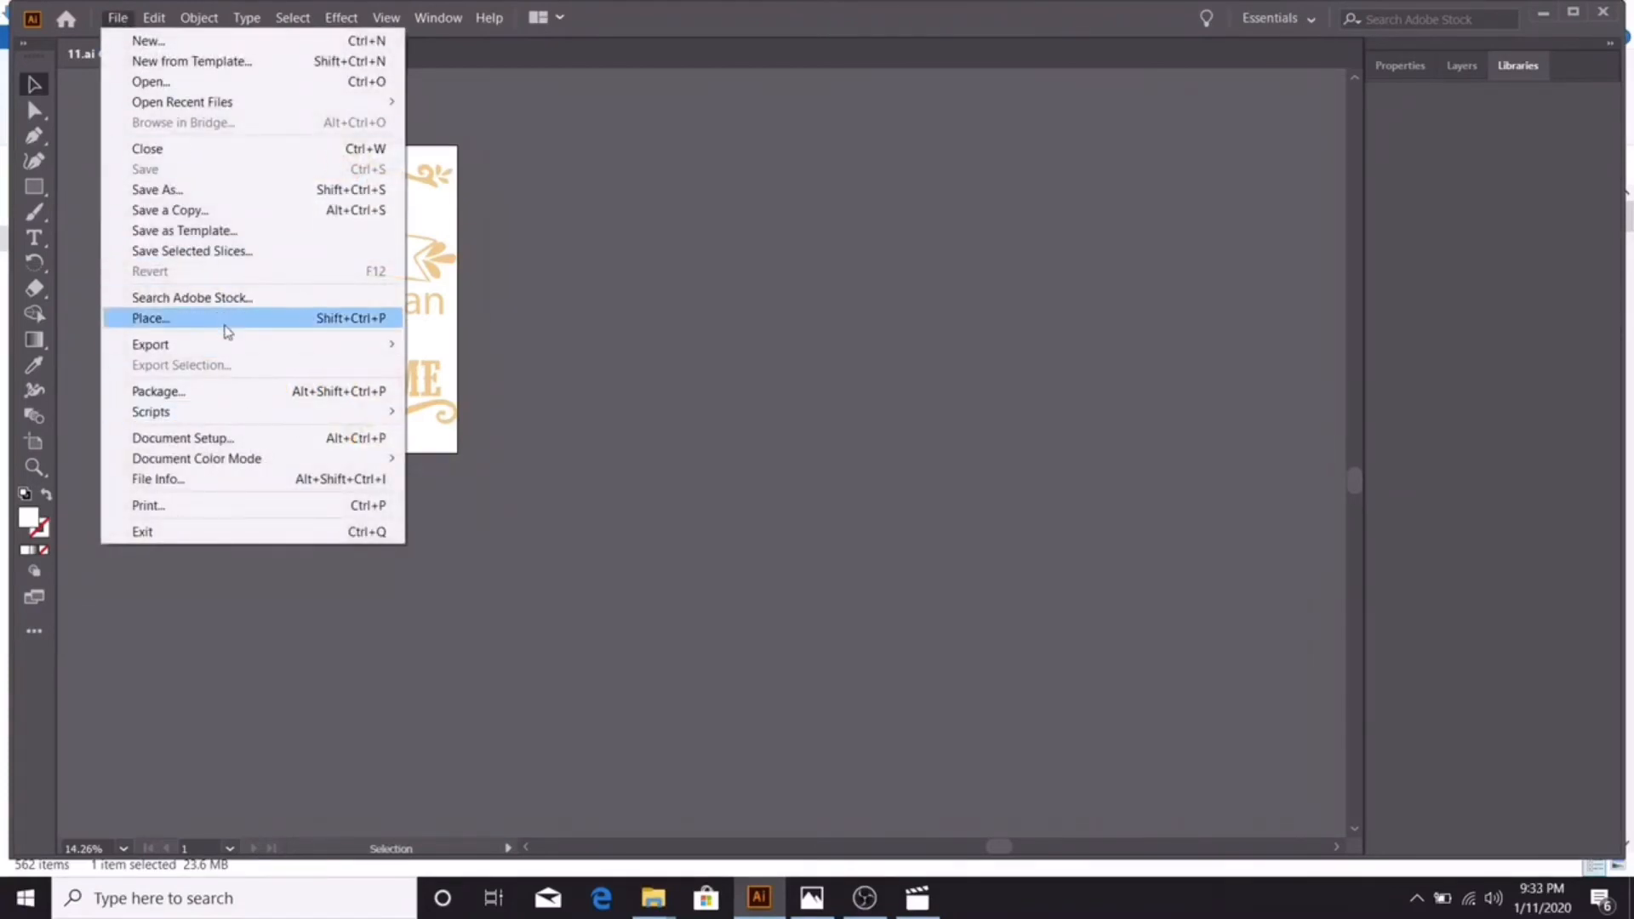
mouse_move(228, 342)
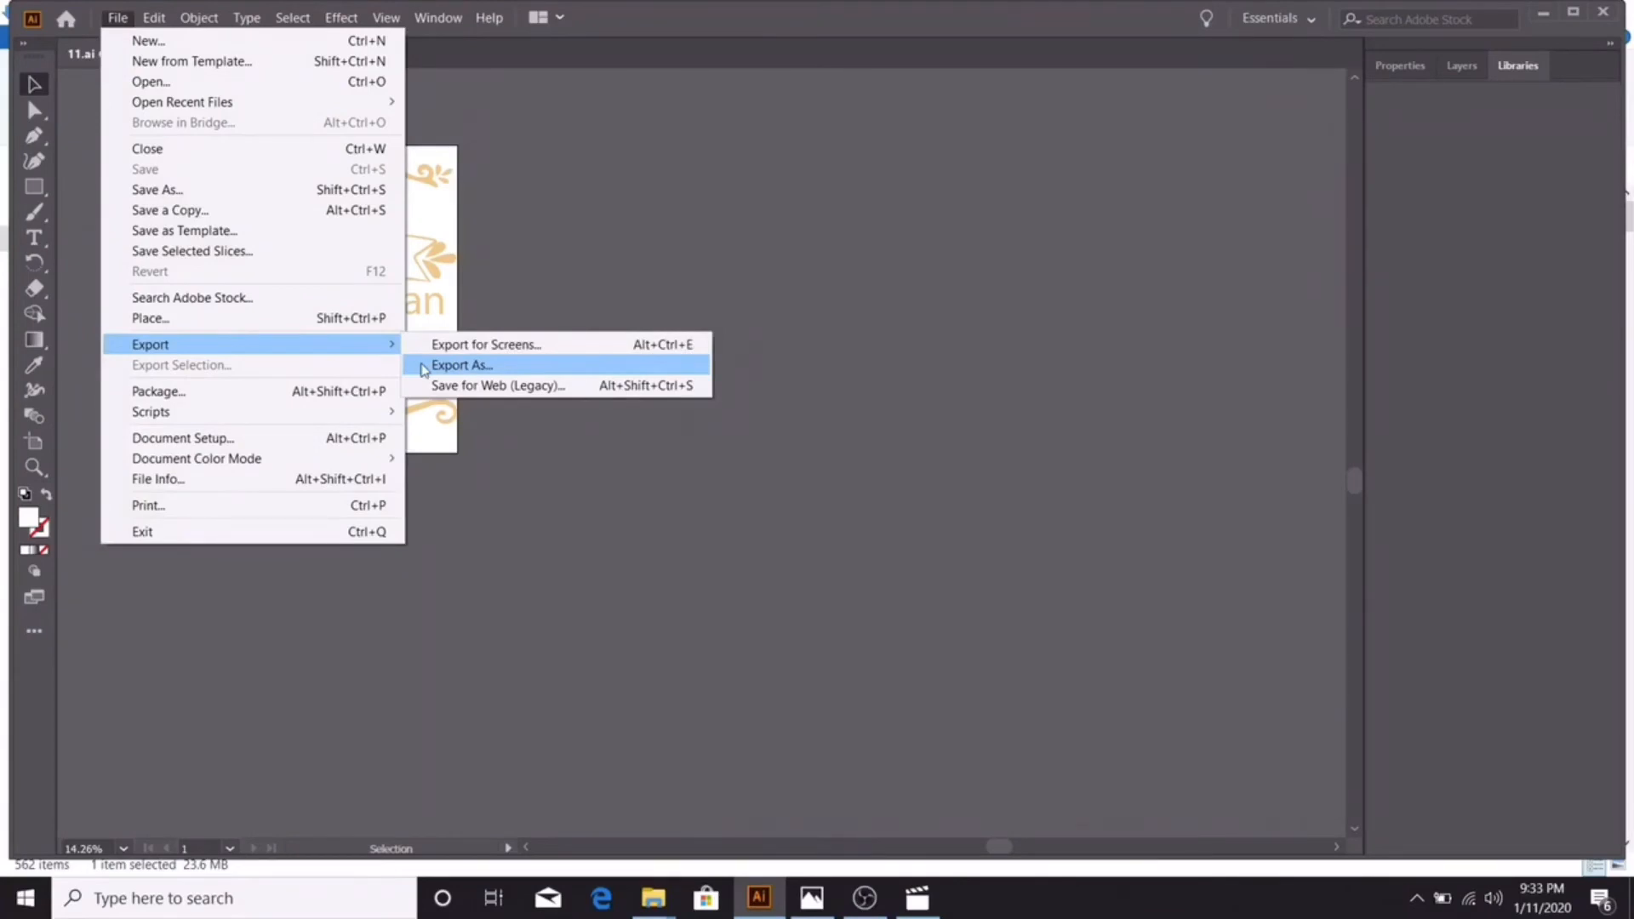
left_click(459, 365)
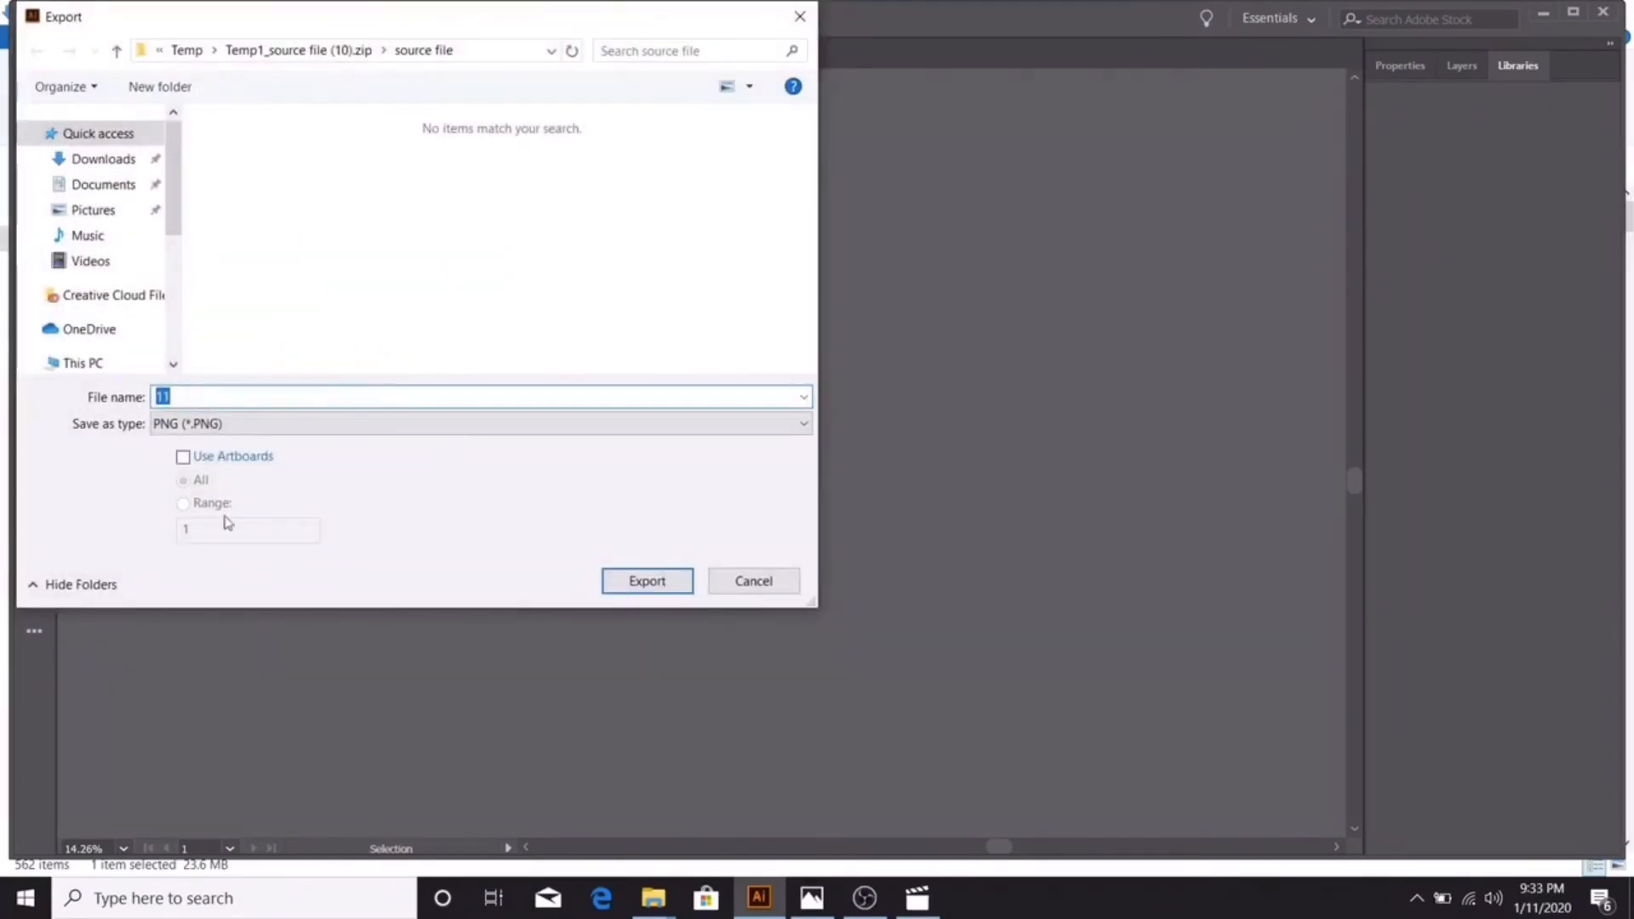
key("BackSpace")
type("NEW ERA GEARS")
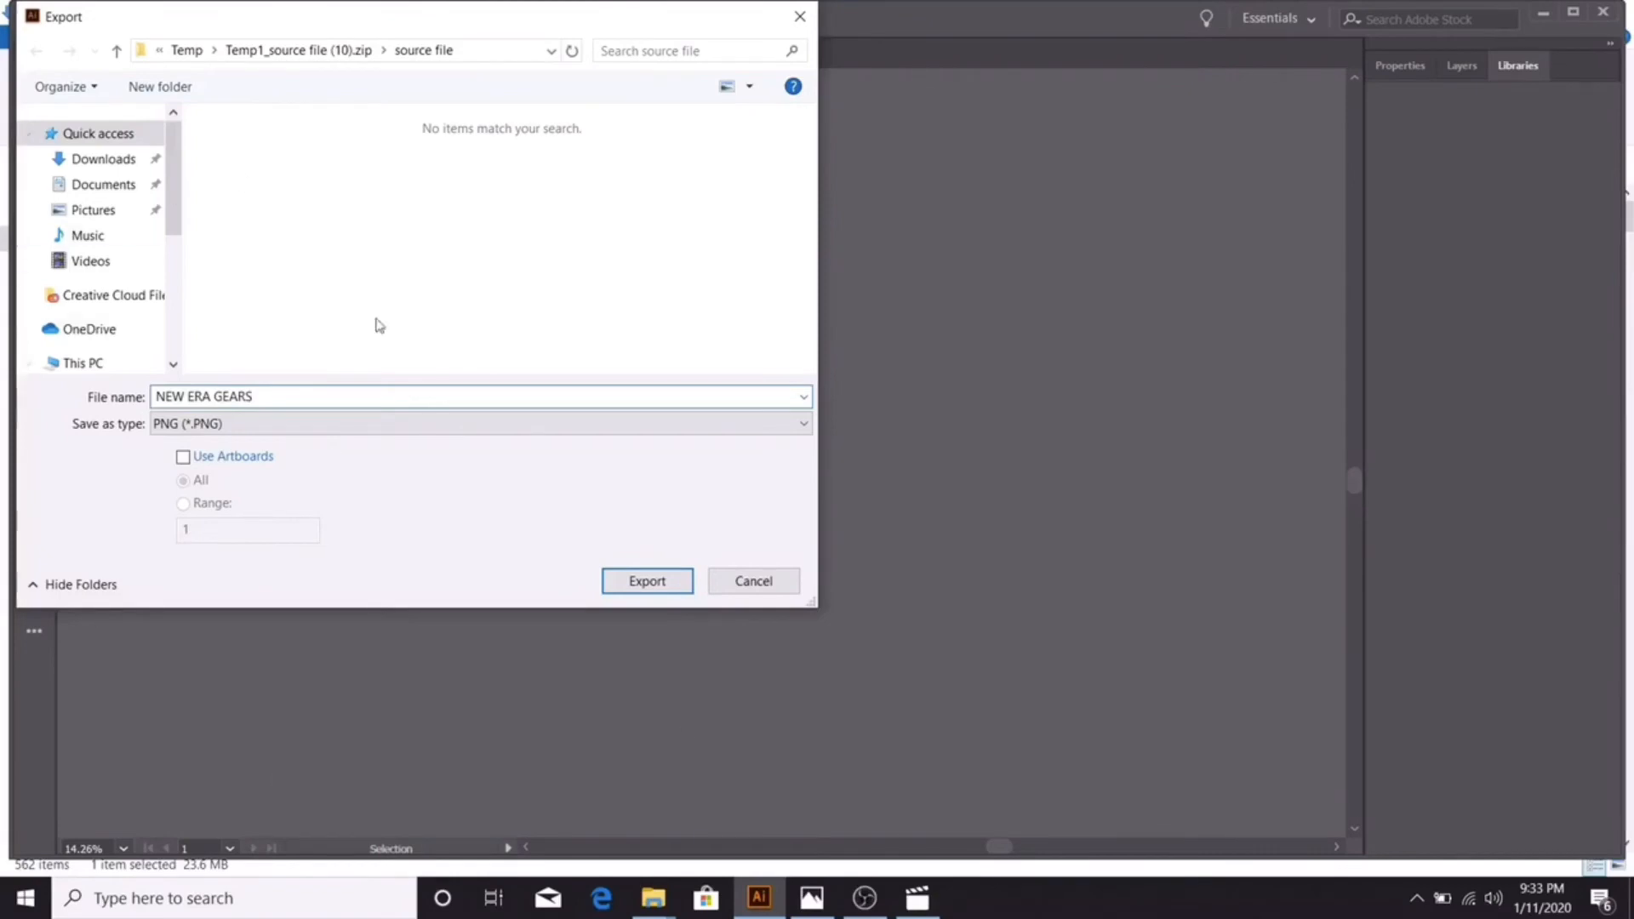
left_click(621, 582)
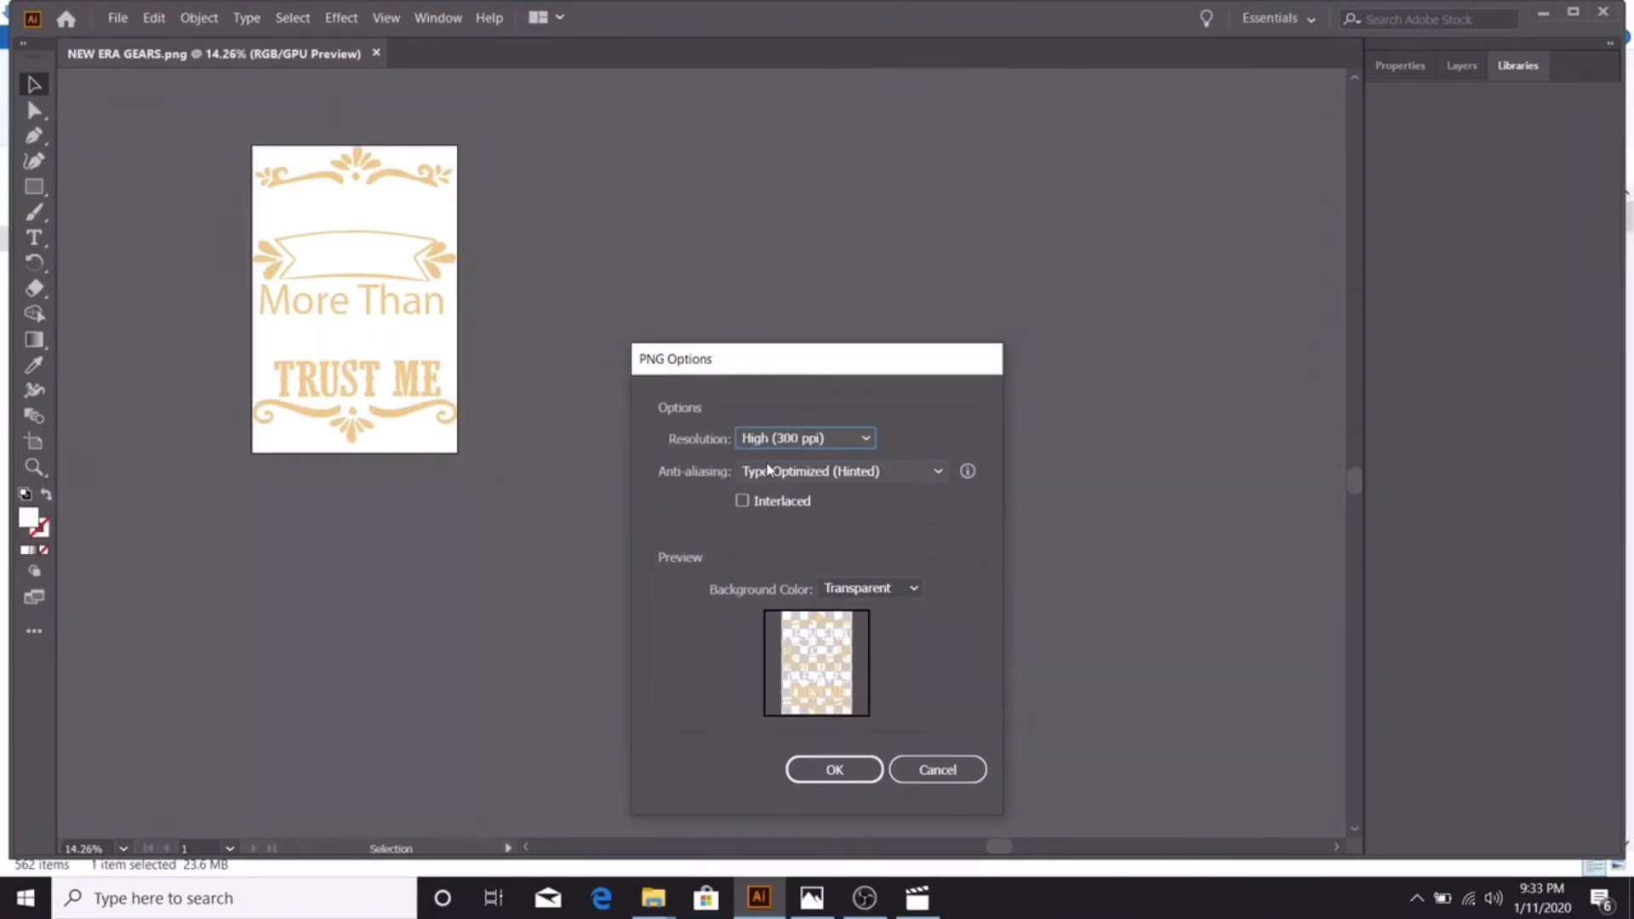
Choose the High (300 ppi) resolution for the PNG and complete the export
left_click(864, 440)
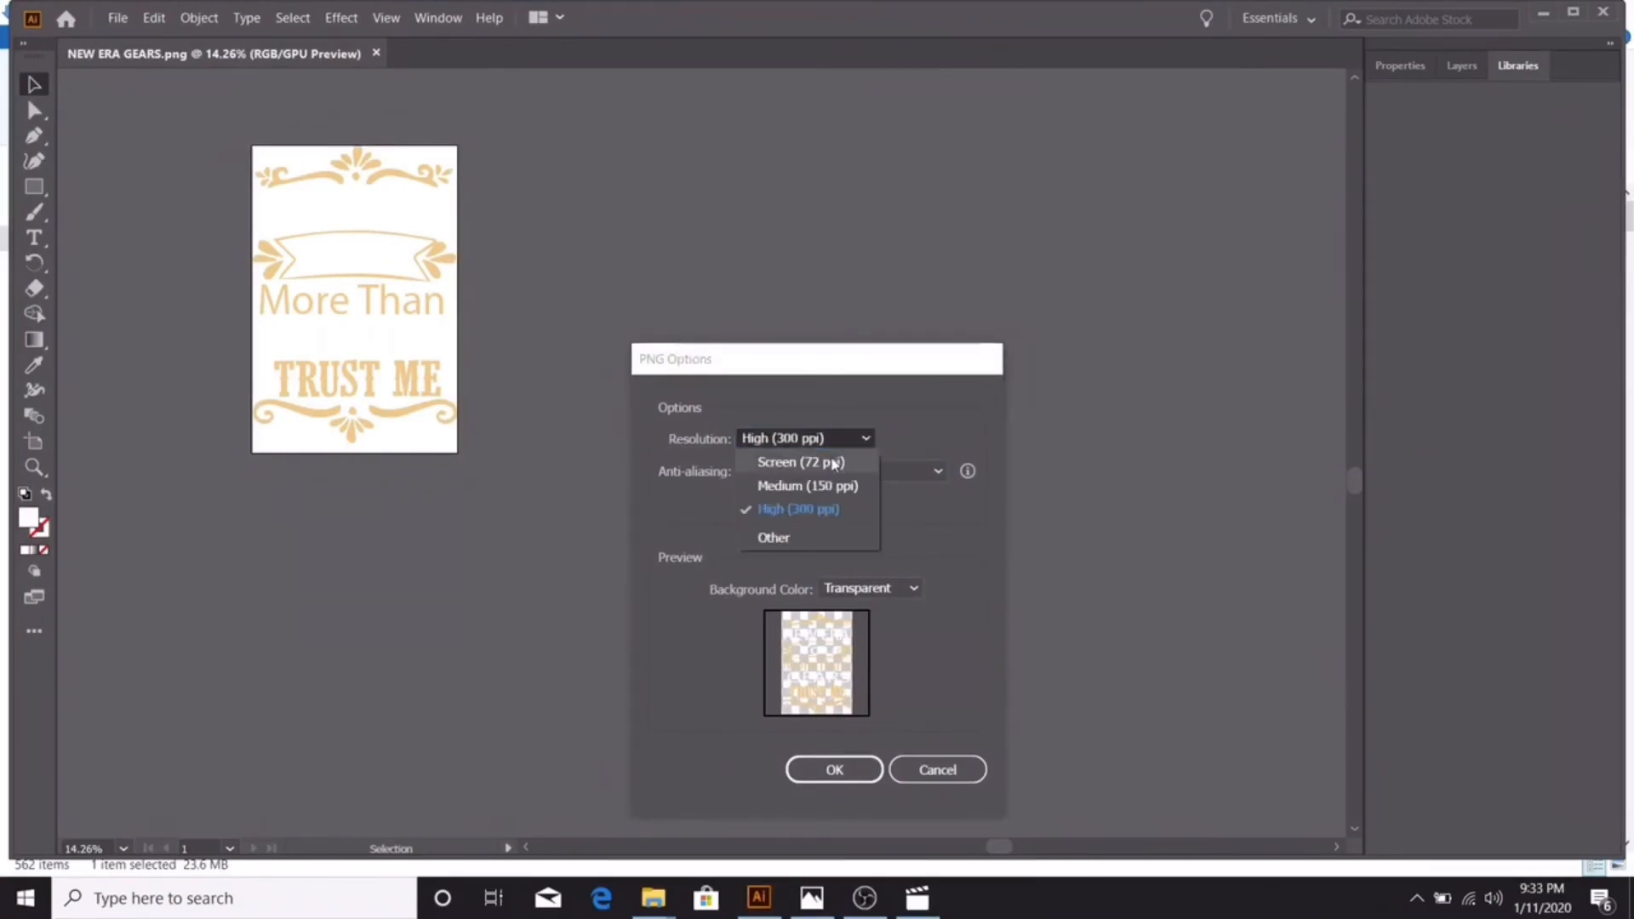
left_click(843, 509)
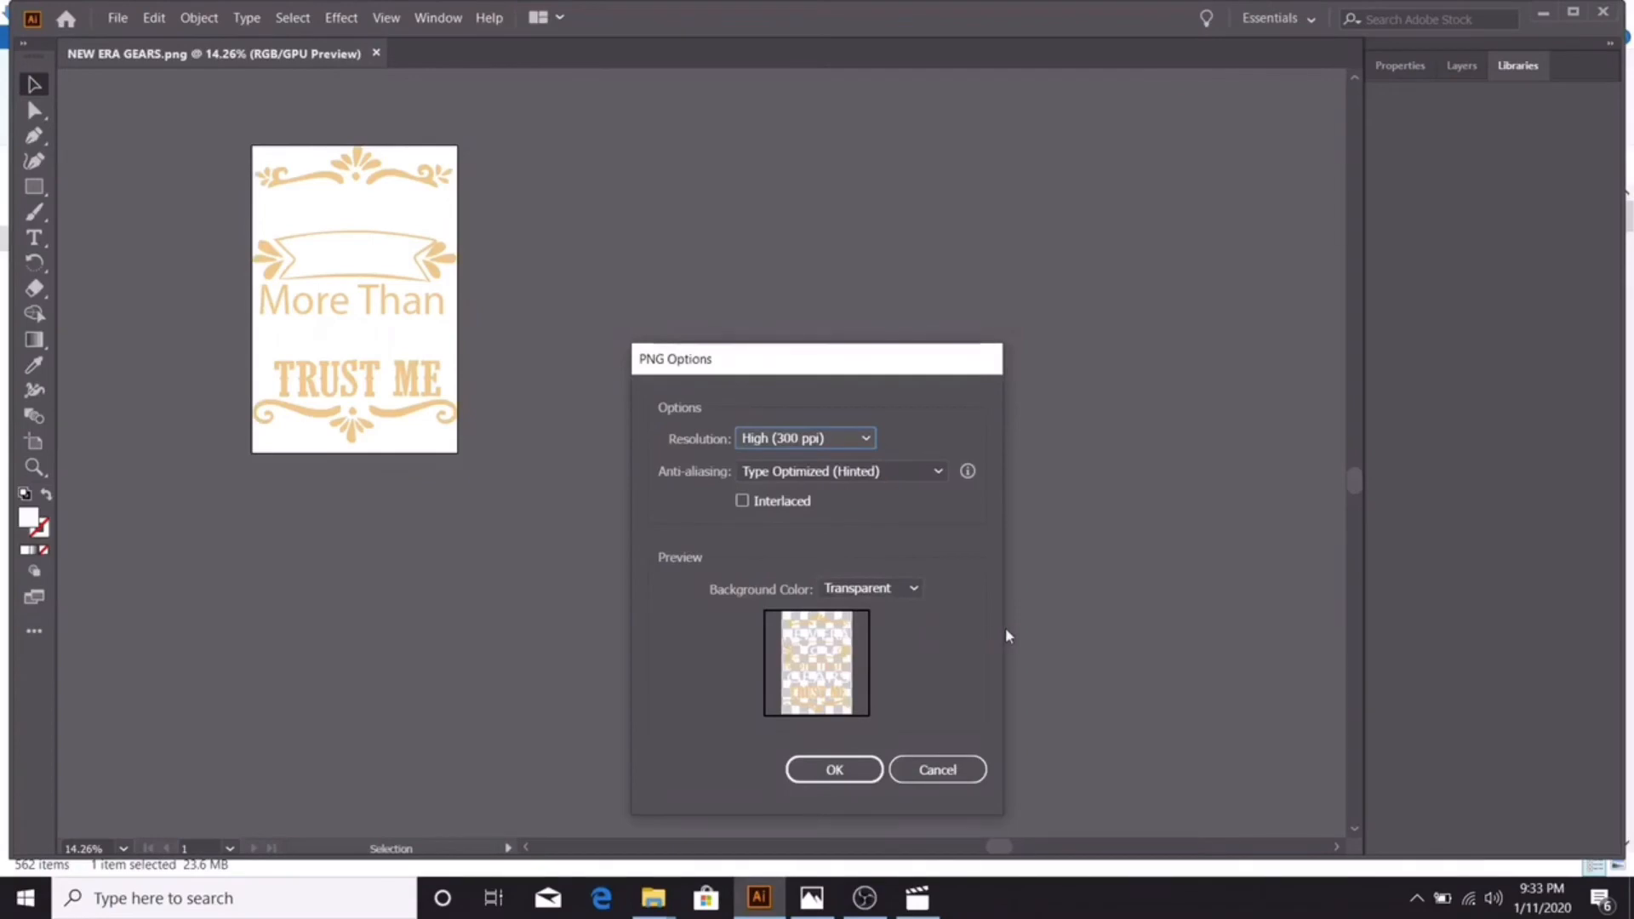
left_click(858, 772)
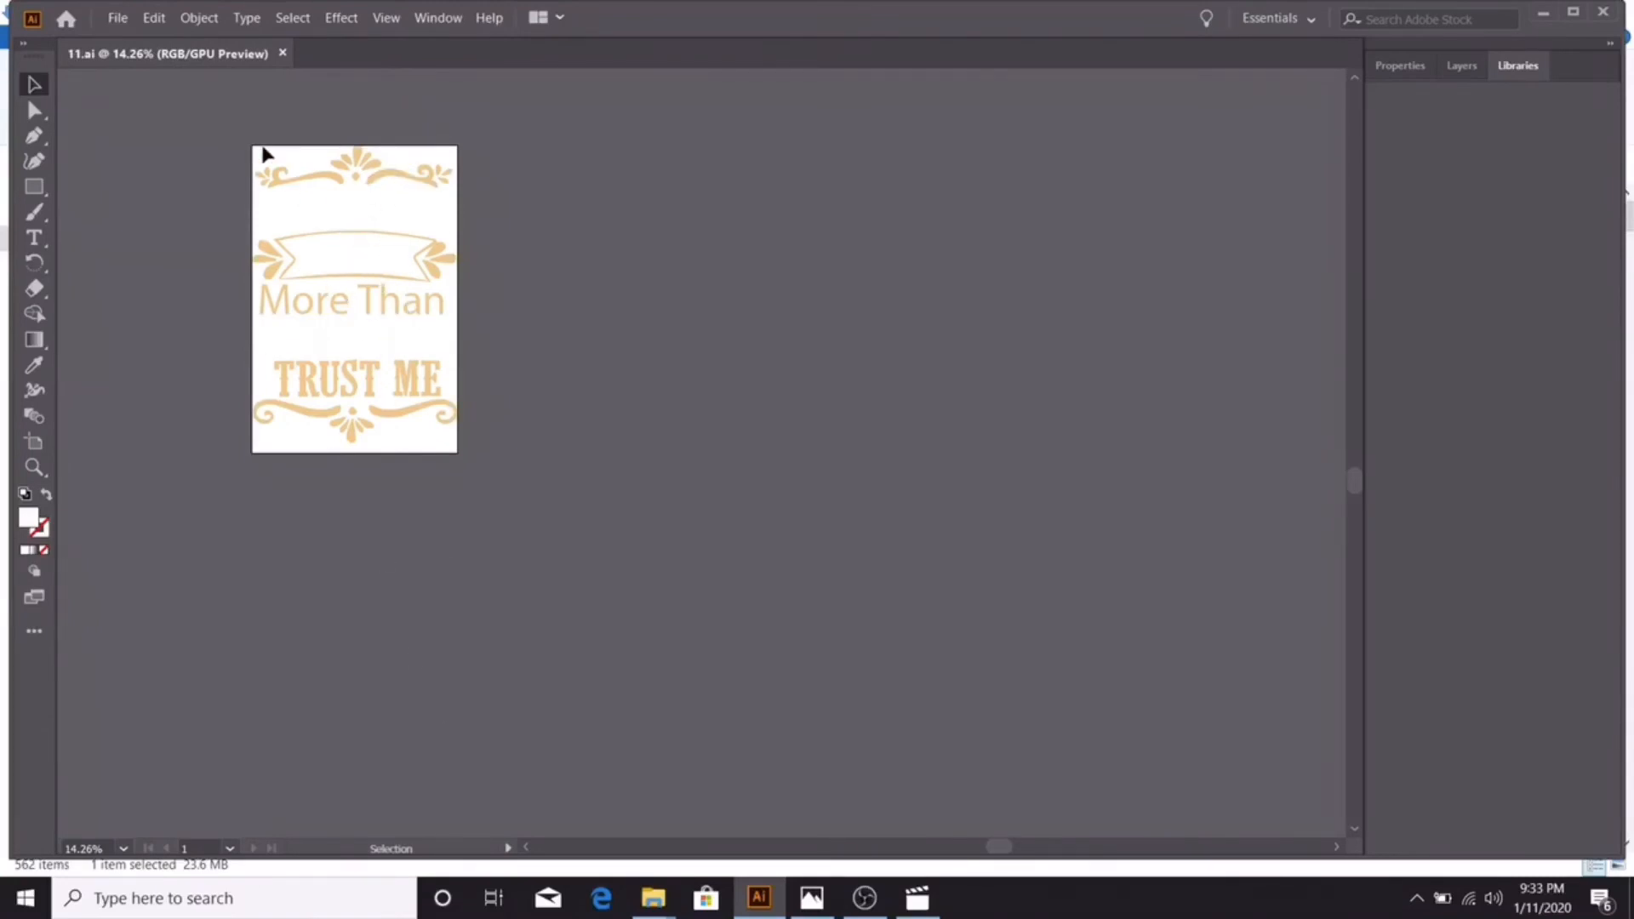
Open the Export As dialog again to check the exported NEW ERA GEARS image in the source file folder
left_click(119, 17)
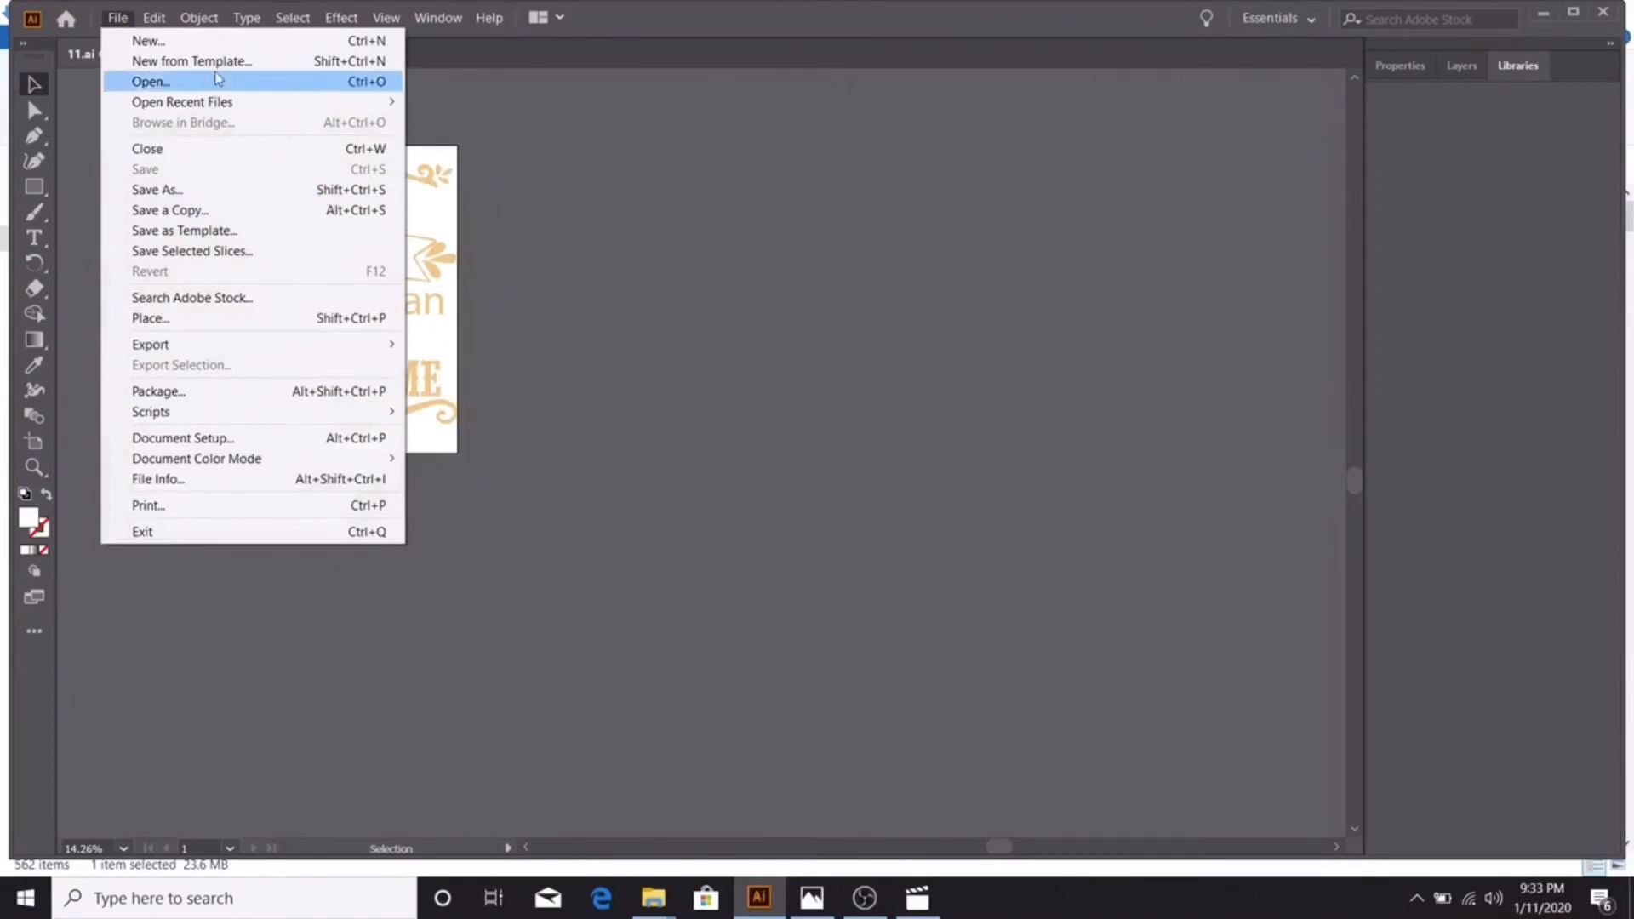
mouse_move(281, 347)
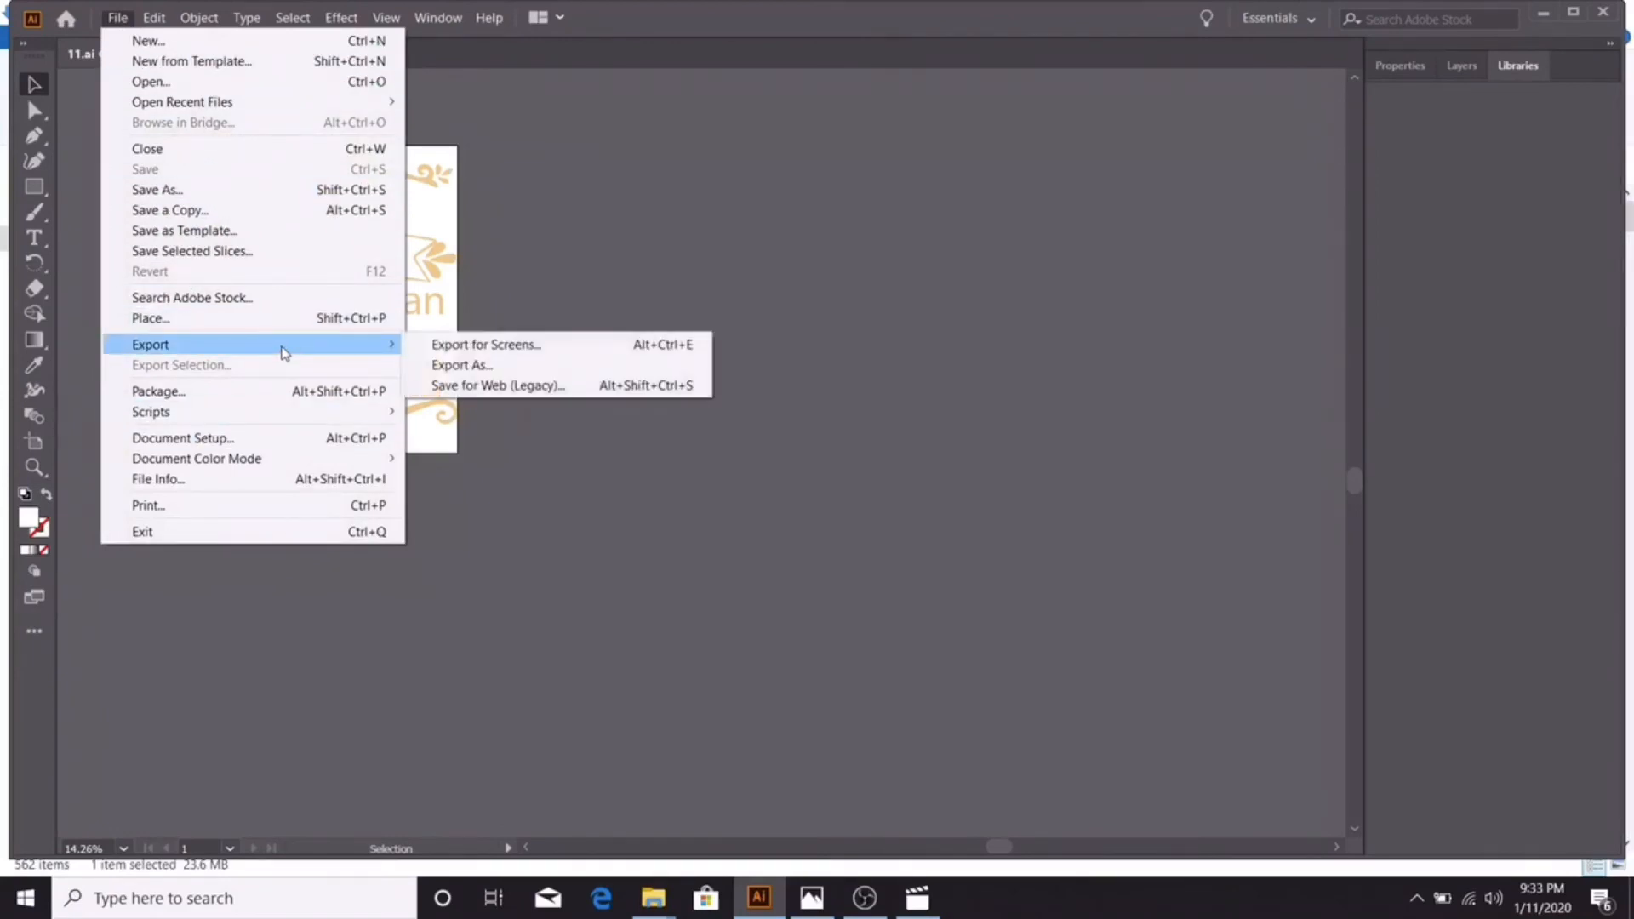
left_click(486, 365)
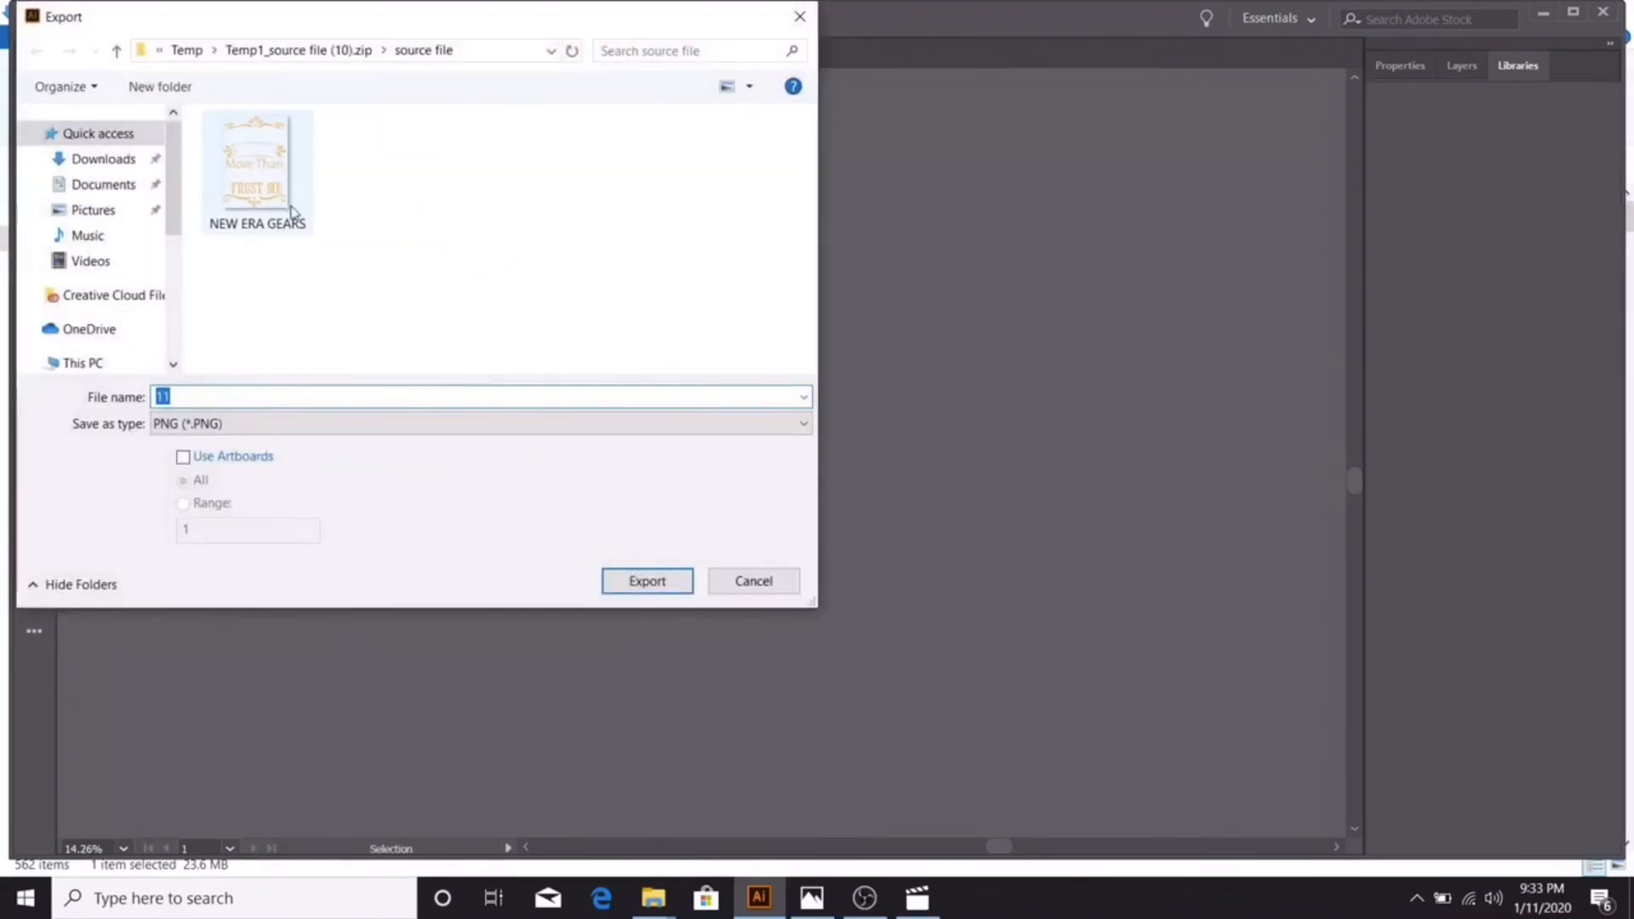